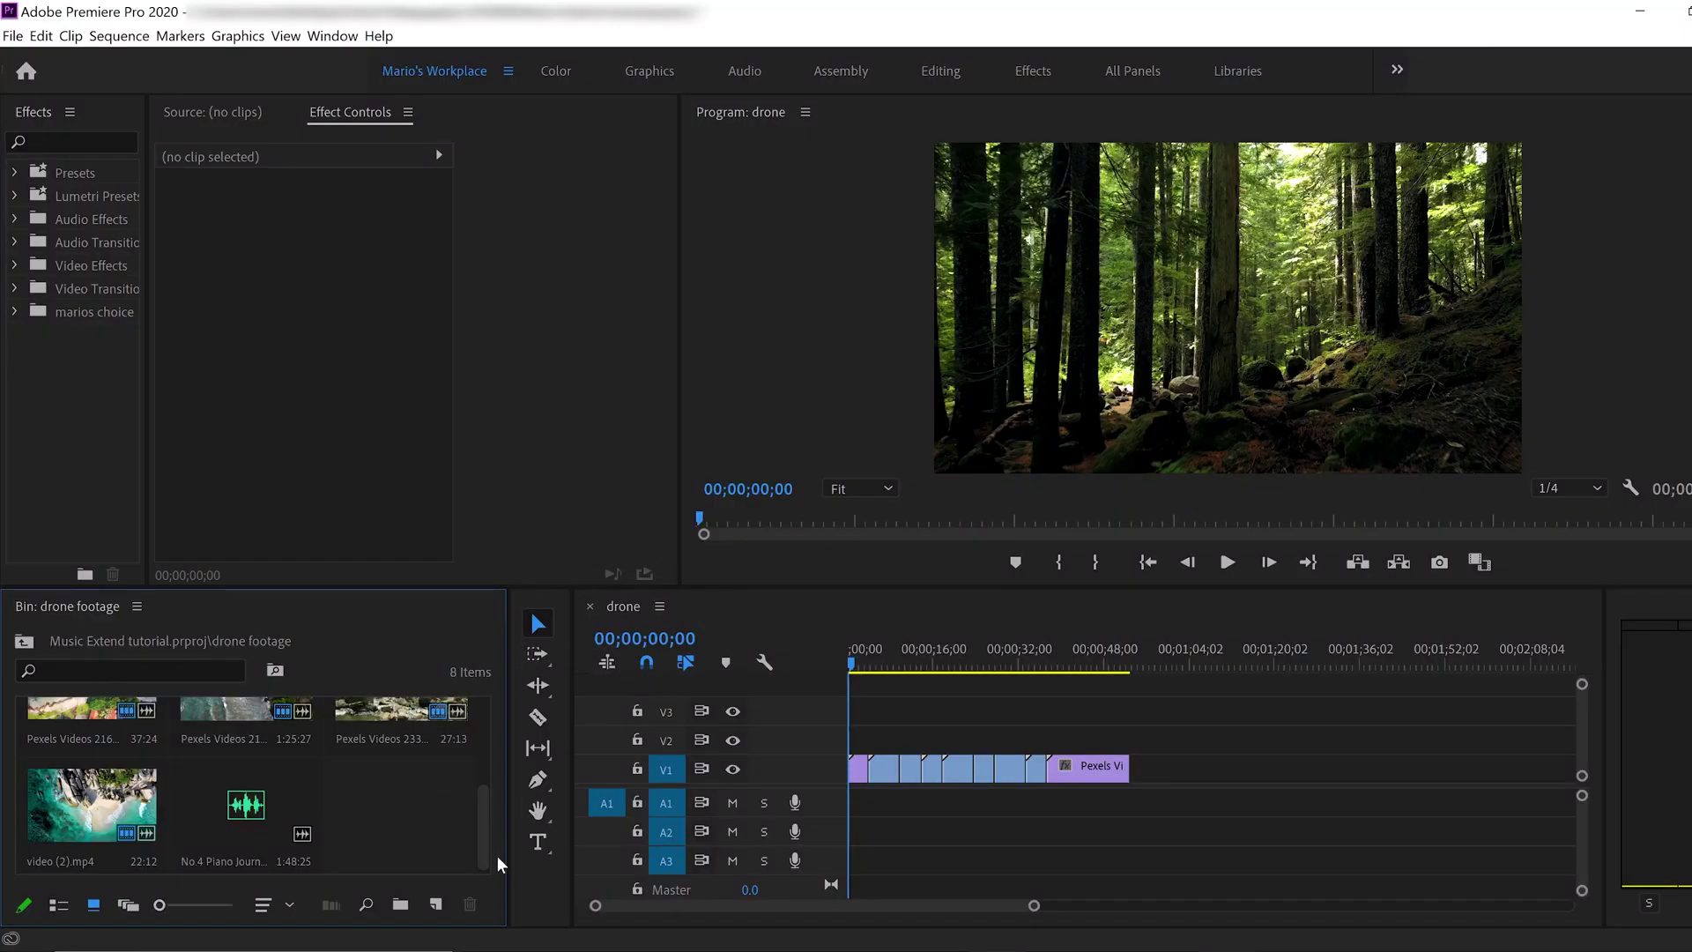
Lay the No.4 Piano Journey audio on track A1 and move the playhead to 00;00;52;09
{"action": "mouse_move", "coordinate": [485, 857]}
{"action": "left_mouse_down"}
{"action": "mouse_move", "coordinate": [491, 718]}
{"action": "mouse_move", "coordinate": [468, 838]}
{"action": "mouse_move", "coordinate": [480, 863]}
{"action": "left_mouse_up"}
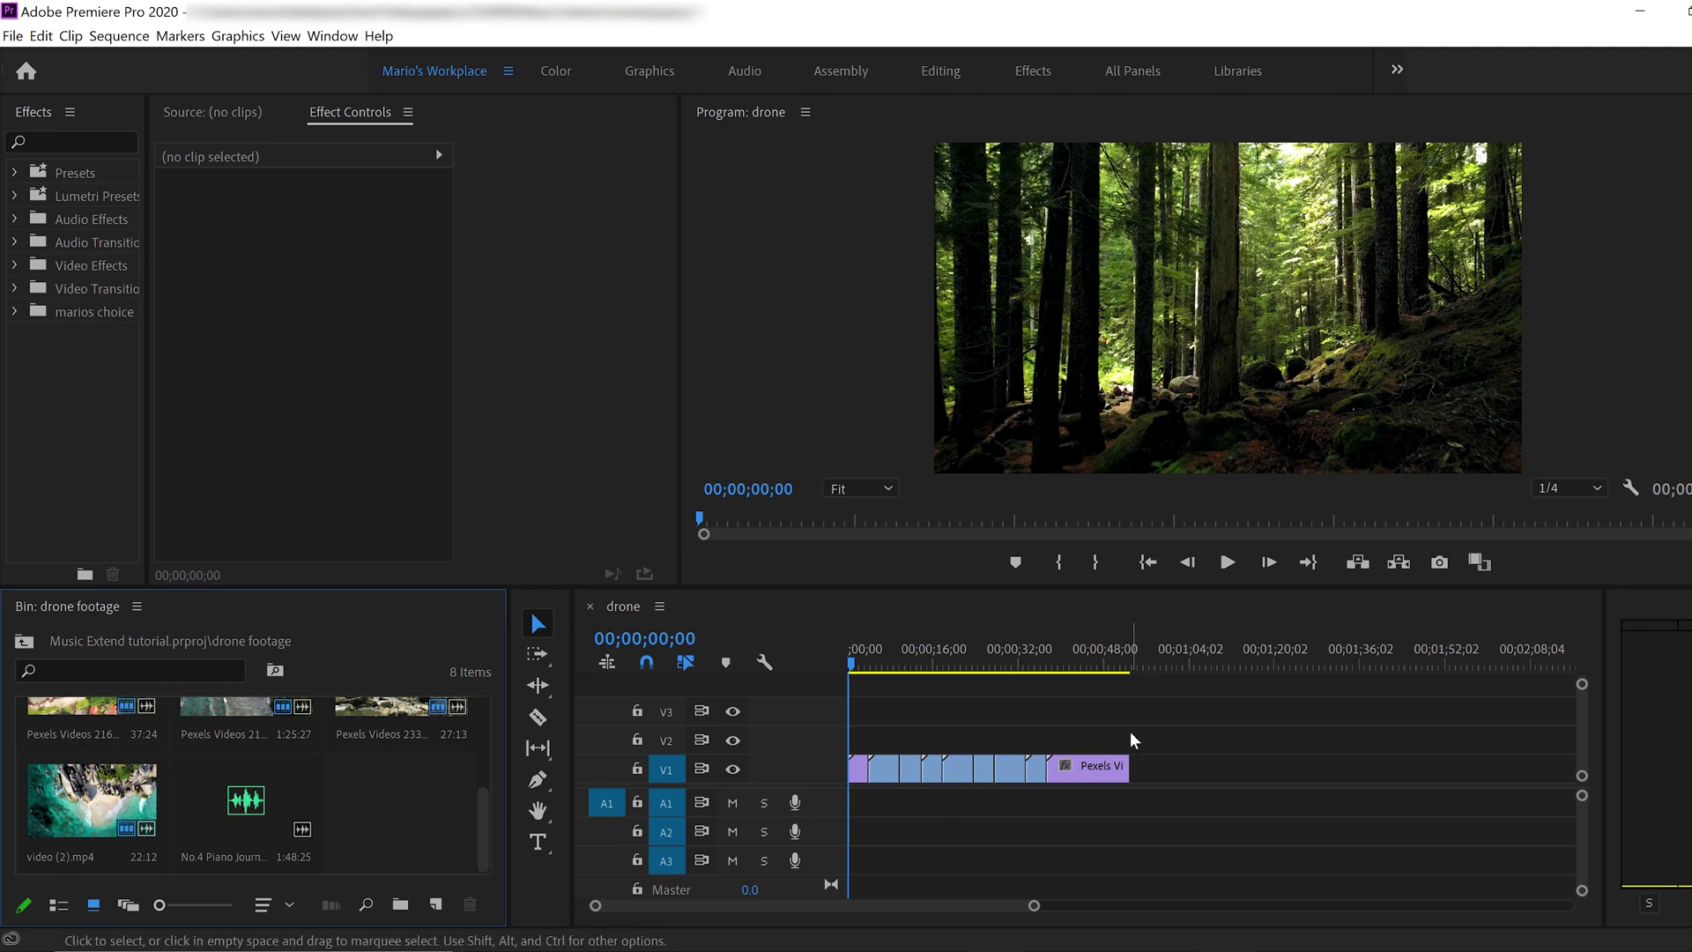
{"action": "mouse_move", "coordinate": [250, 809]}
{"action": "left_mouse_down"}
{"action": "mouse_move", "coordinate": [815, 829]}
{"action": "mouse_move", "coordinate": [853, 802]}
{"action": "left_mouse_up"}
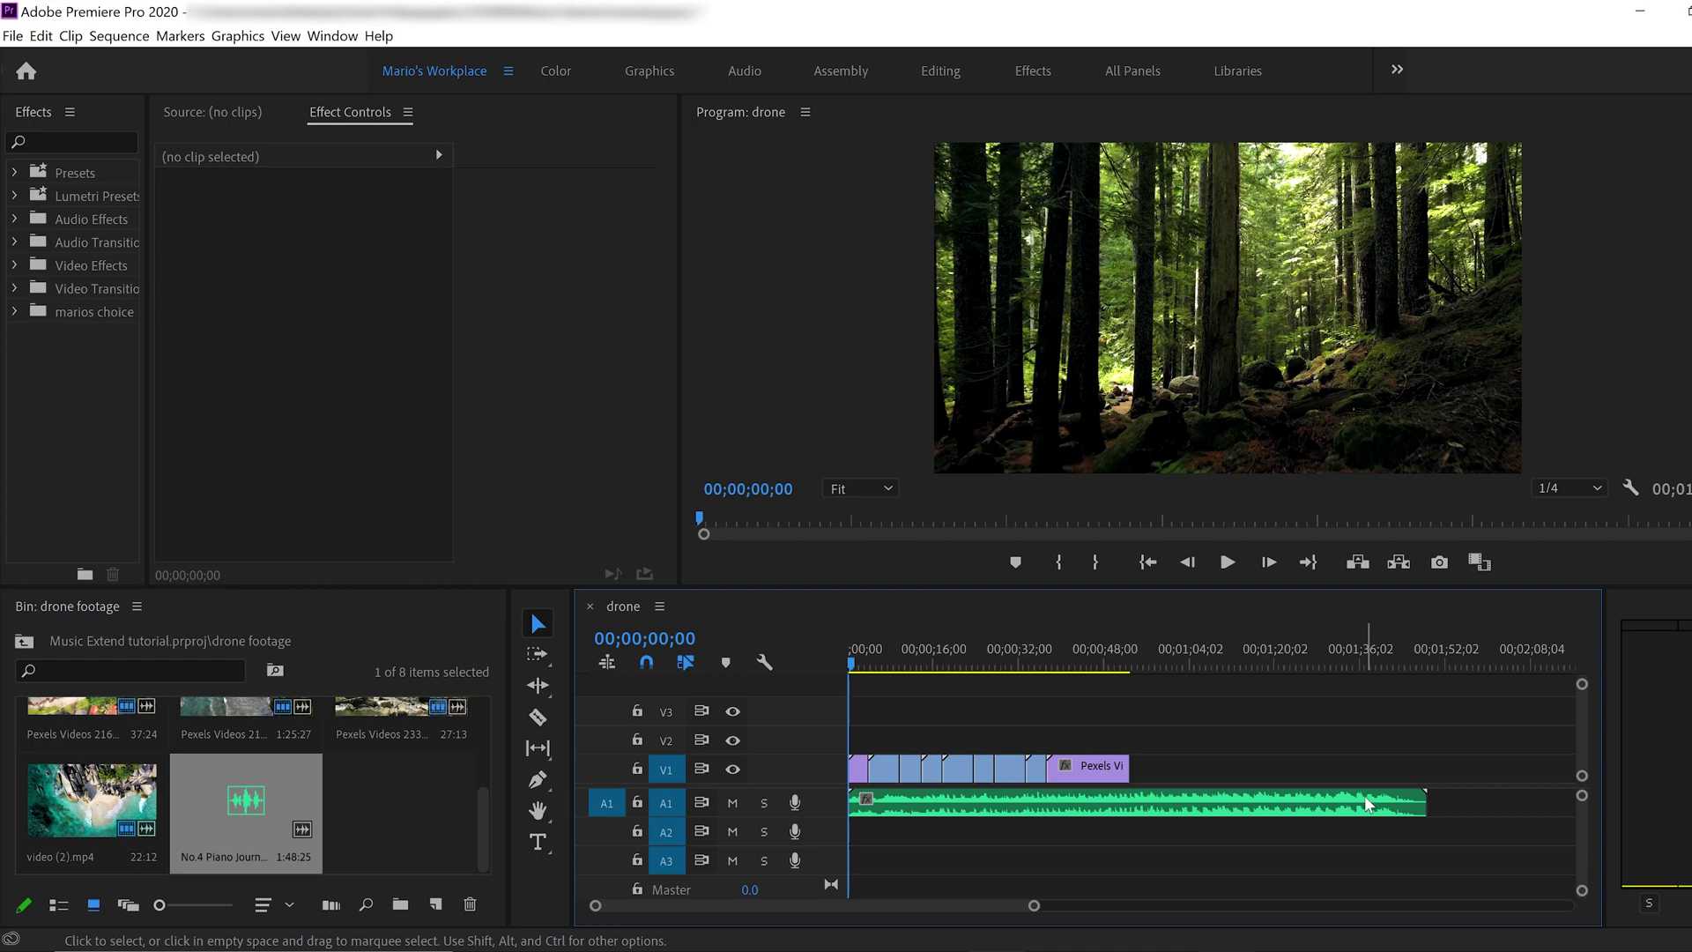
{"action": "left_click", "coordinate": [1128, 656]}
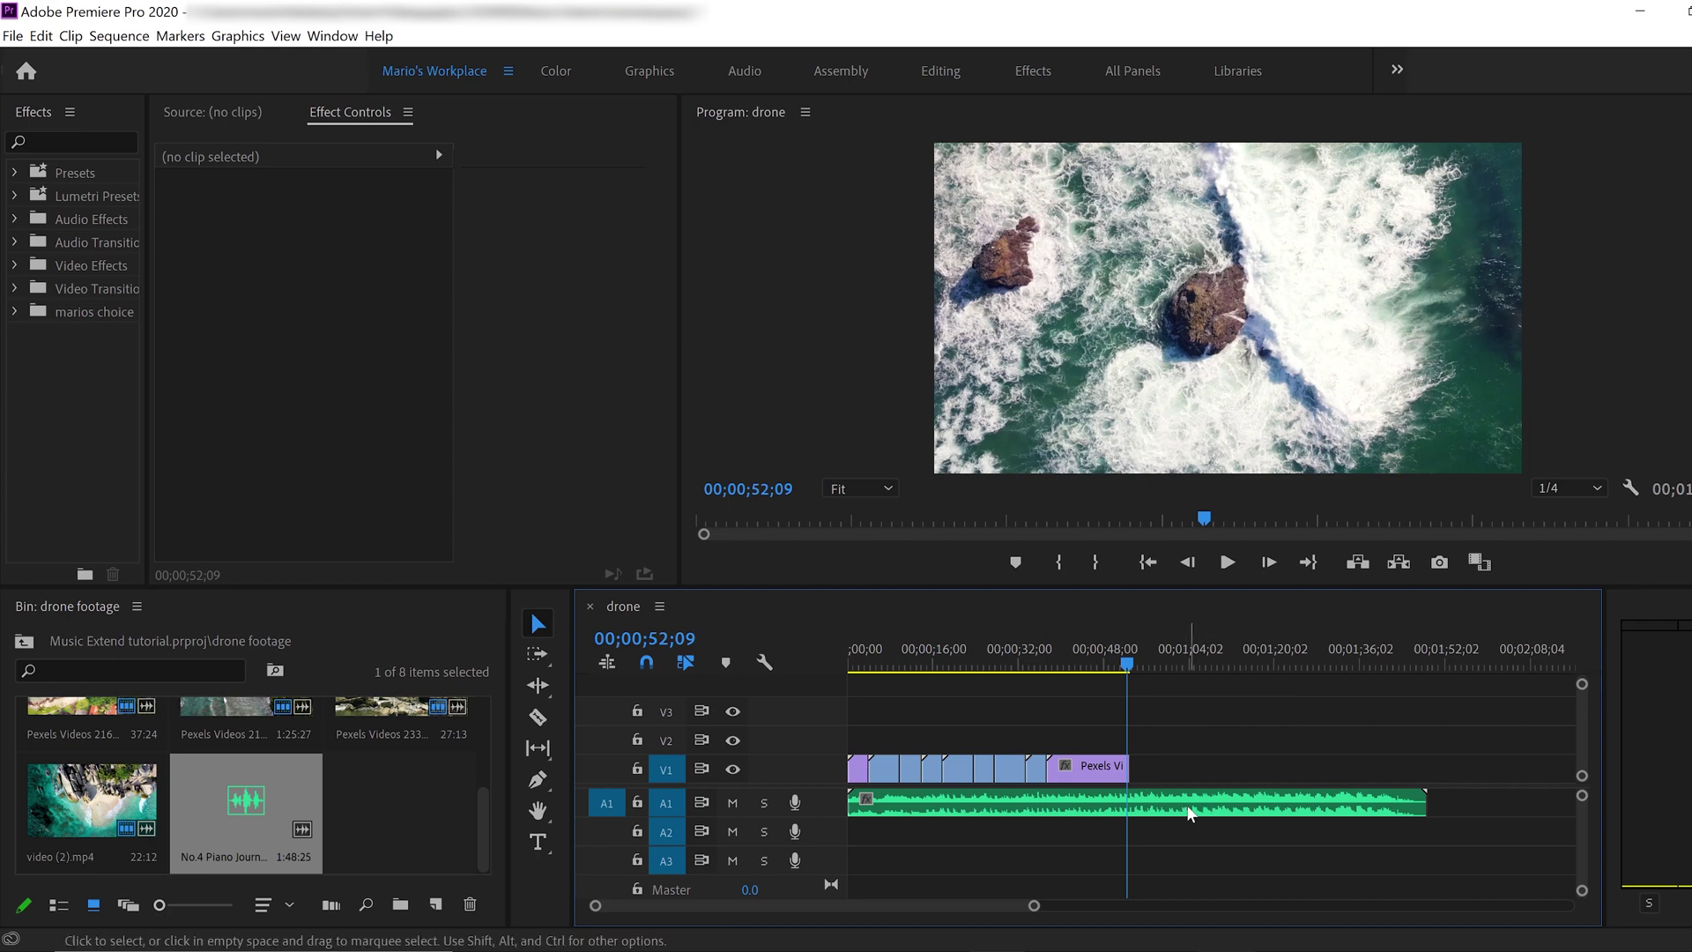
Send the piano clip on A1 to Adobe Audition with Edit Clip In Adobe Audition
{"action": "left_click", "coordinate": [1109, 807]}
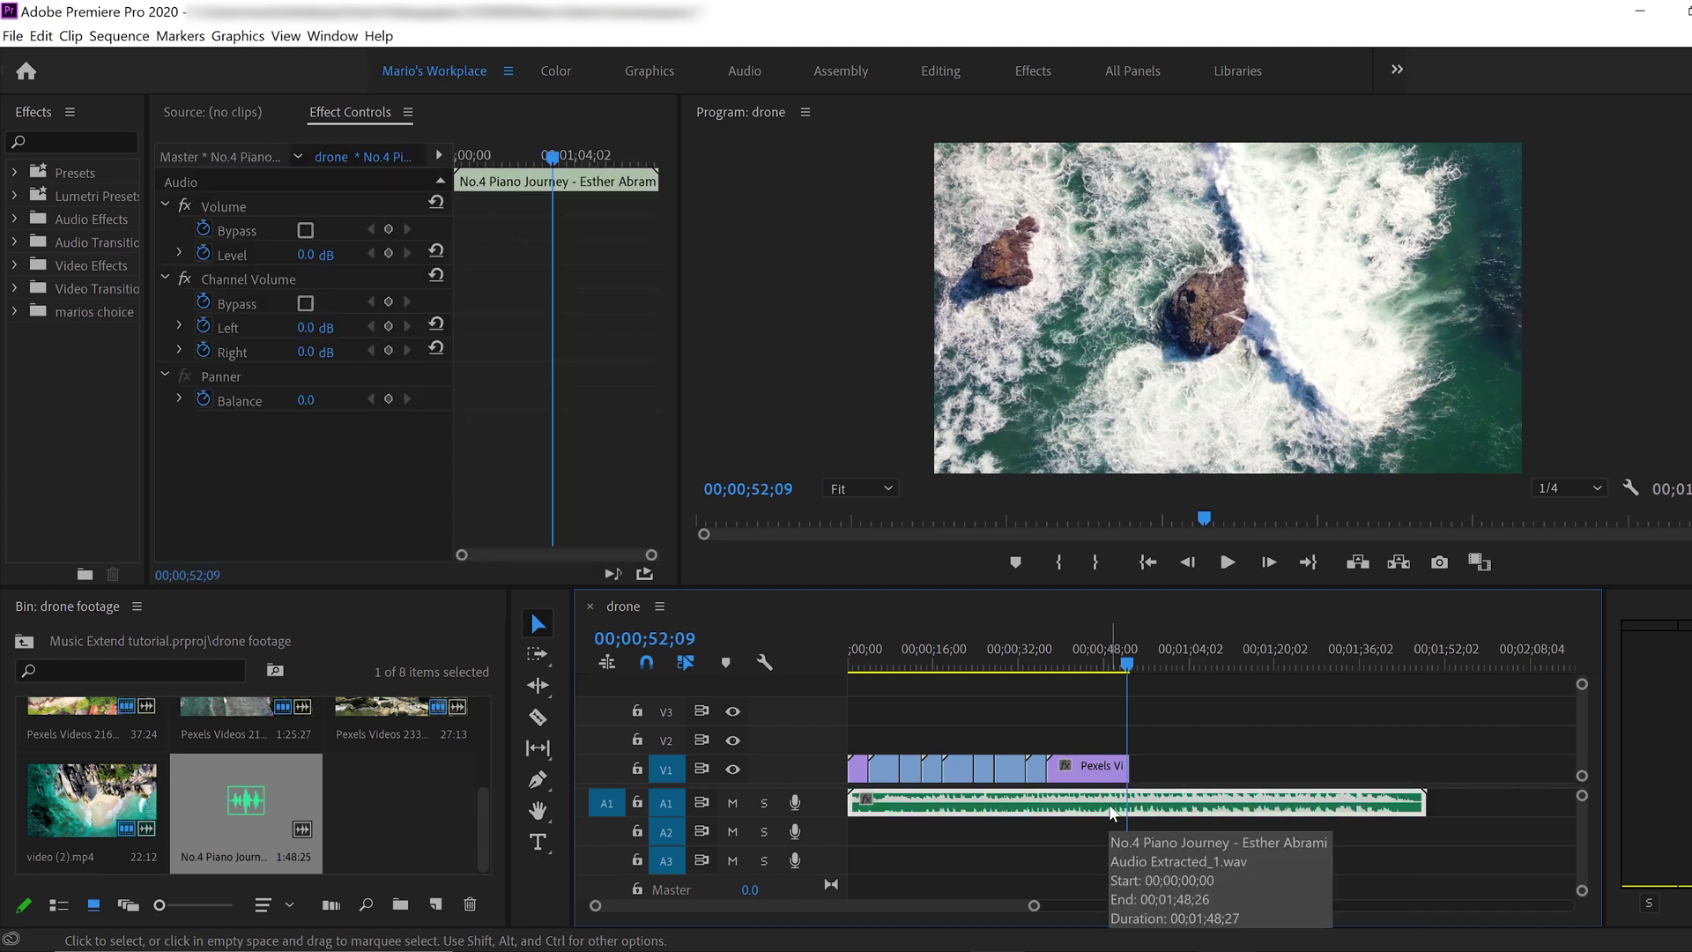
{"action": "right_click", "coordinate": [1111, 807]}
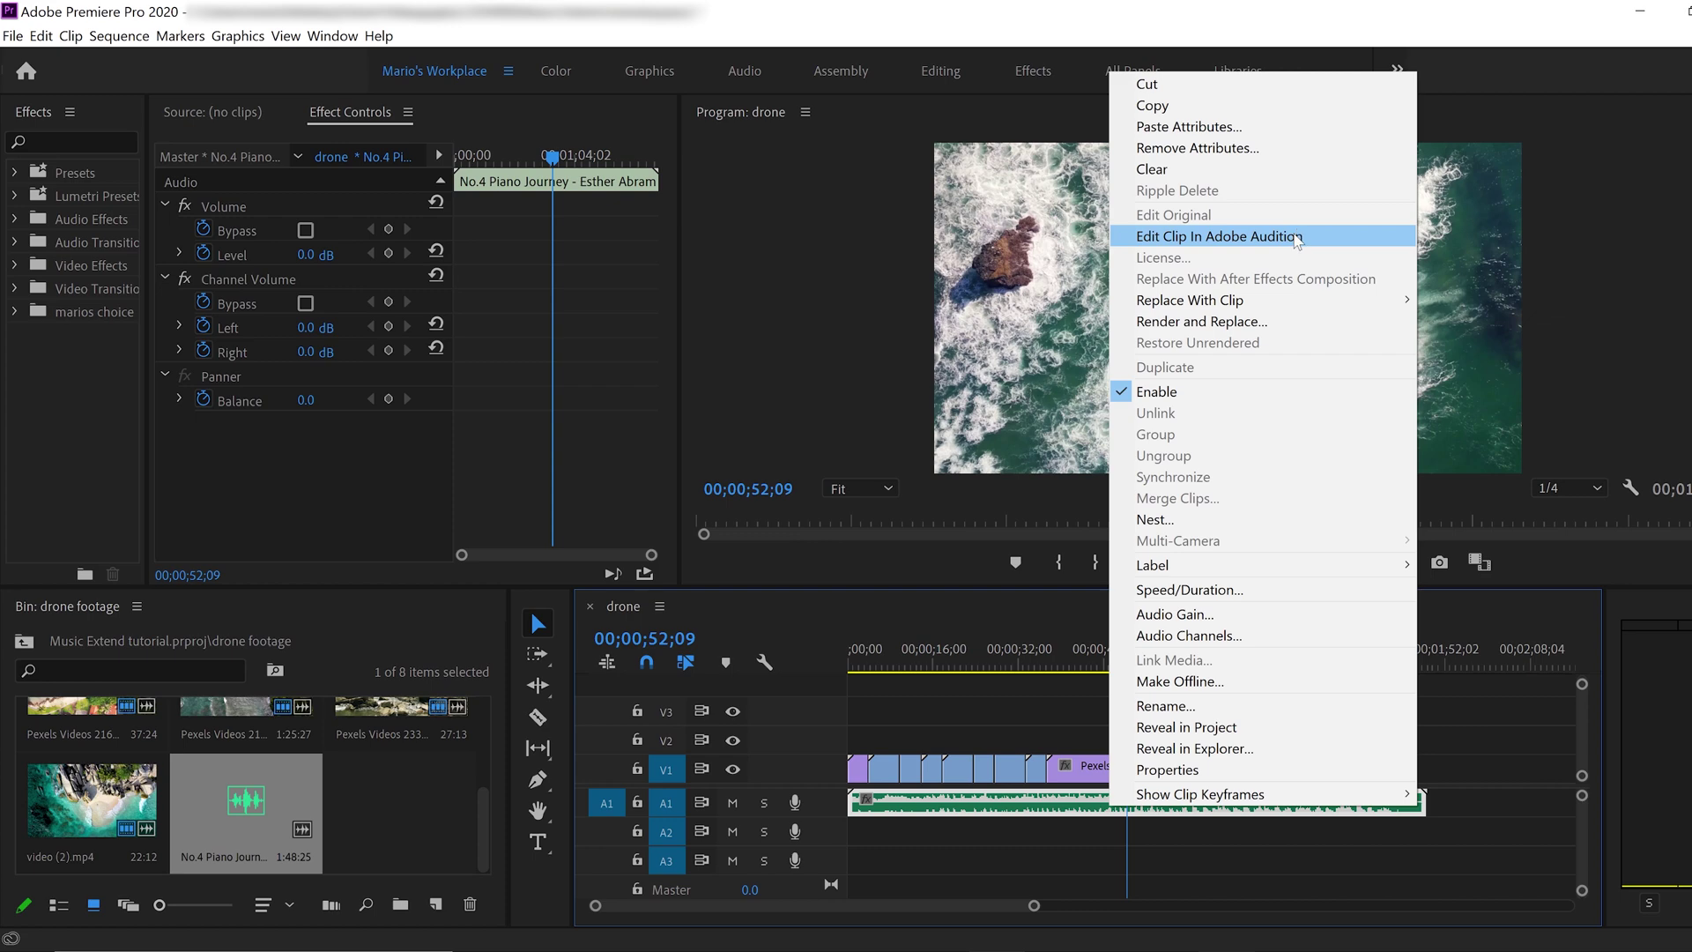
{"action": "left_click", "coordinate": [1203, 322]}
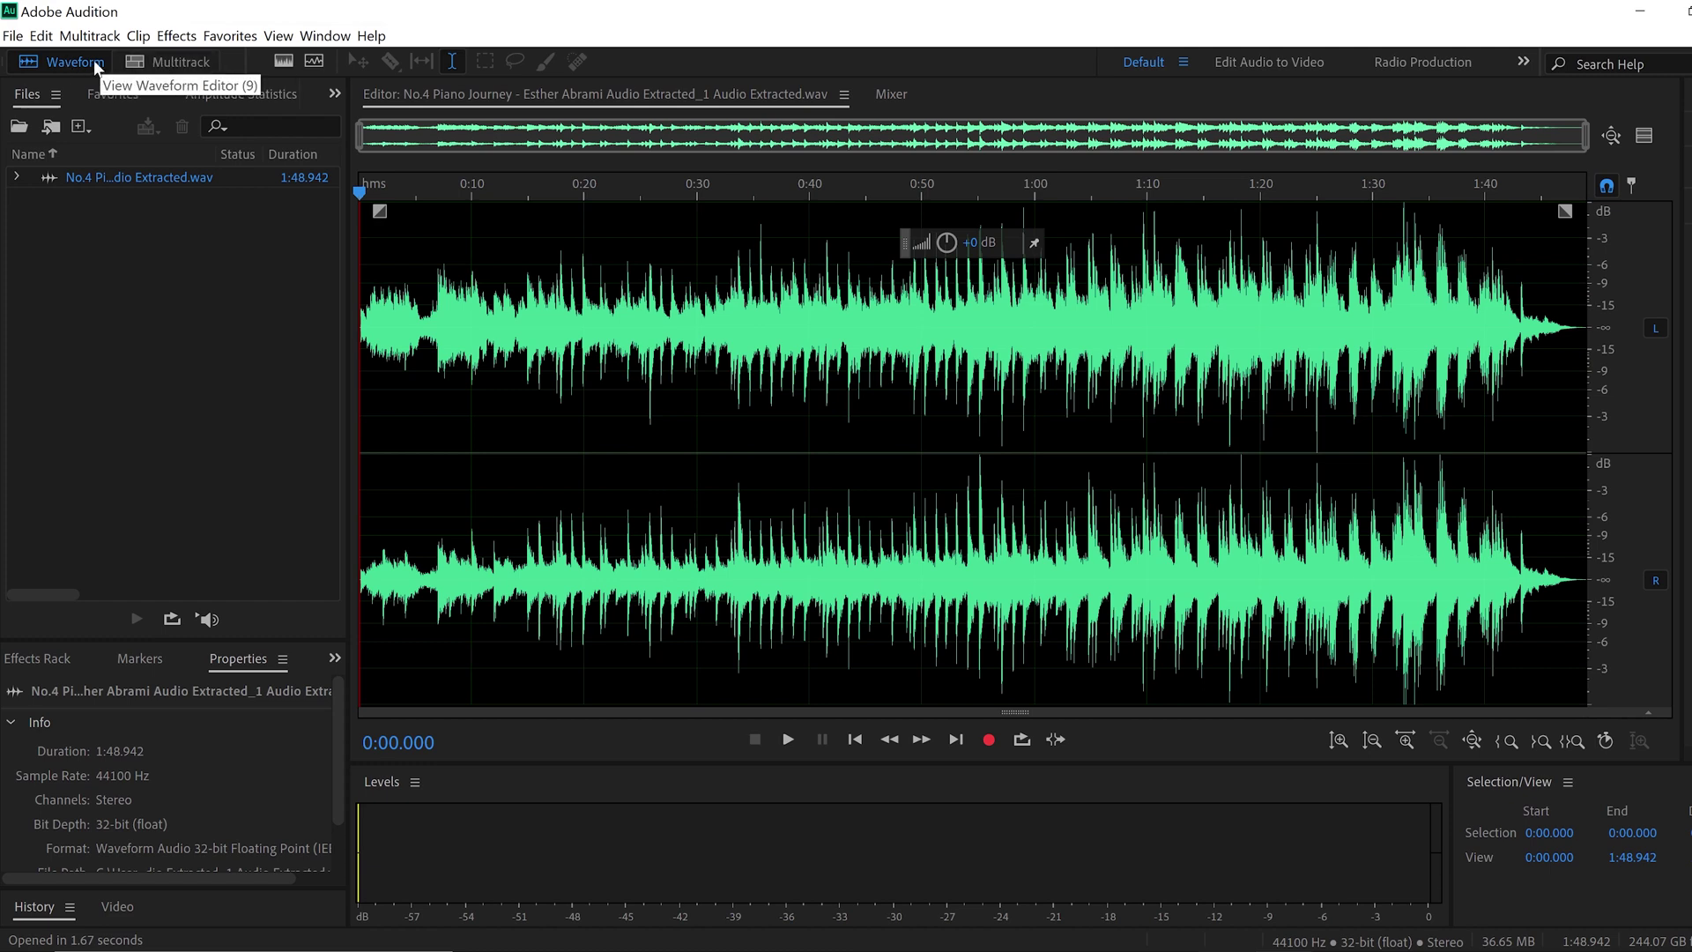
Create a new multitrack session named 'background music'
{"action": "left_click", "coordinate": [193, 66]}
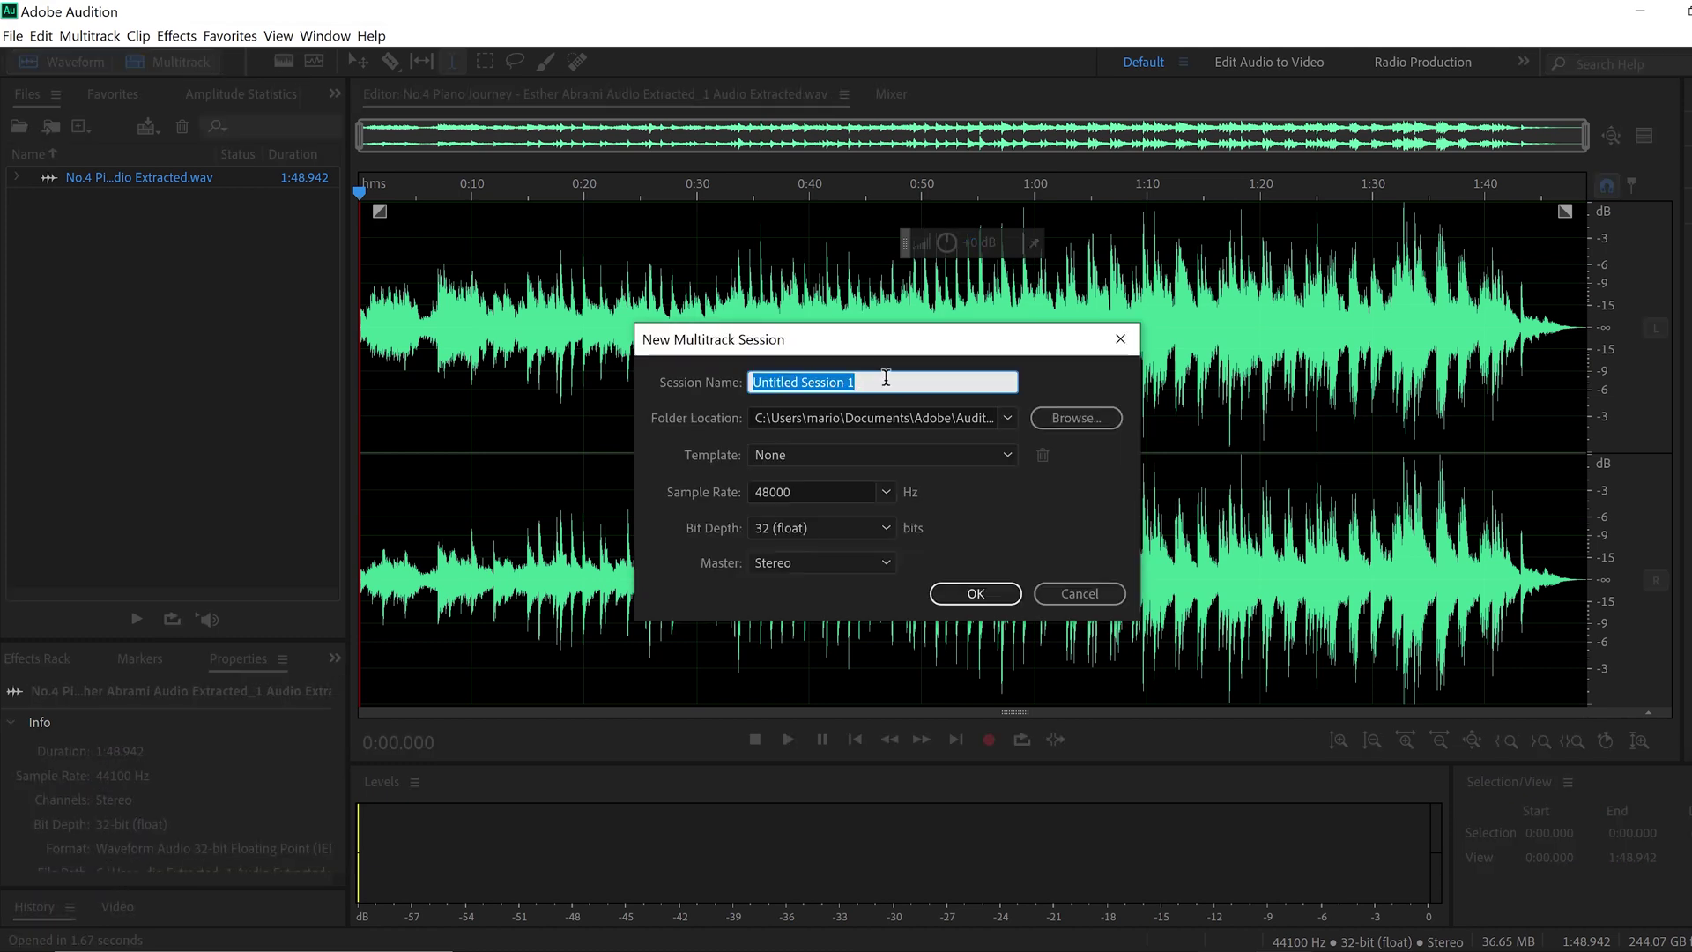
{"action": "type", "text": "mu"}
{"action": "key", "text": "BackSpace"}
{"action": "key", "text": "BackSpace"}
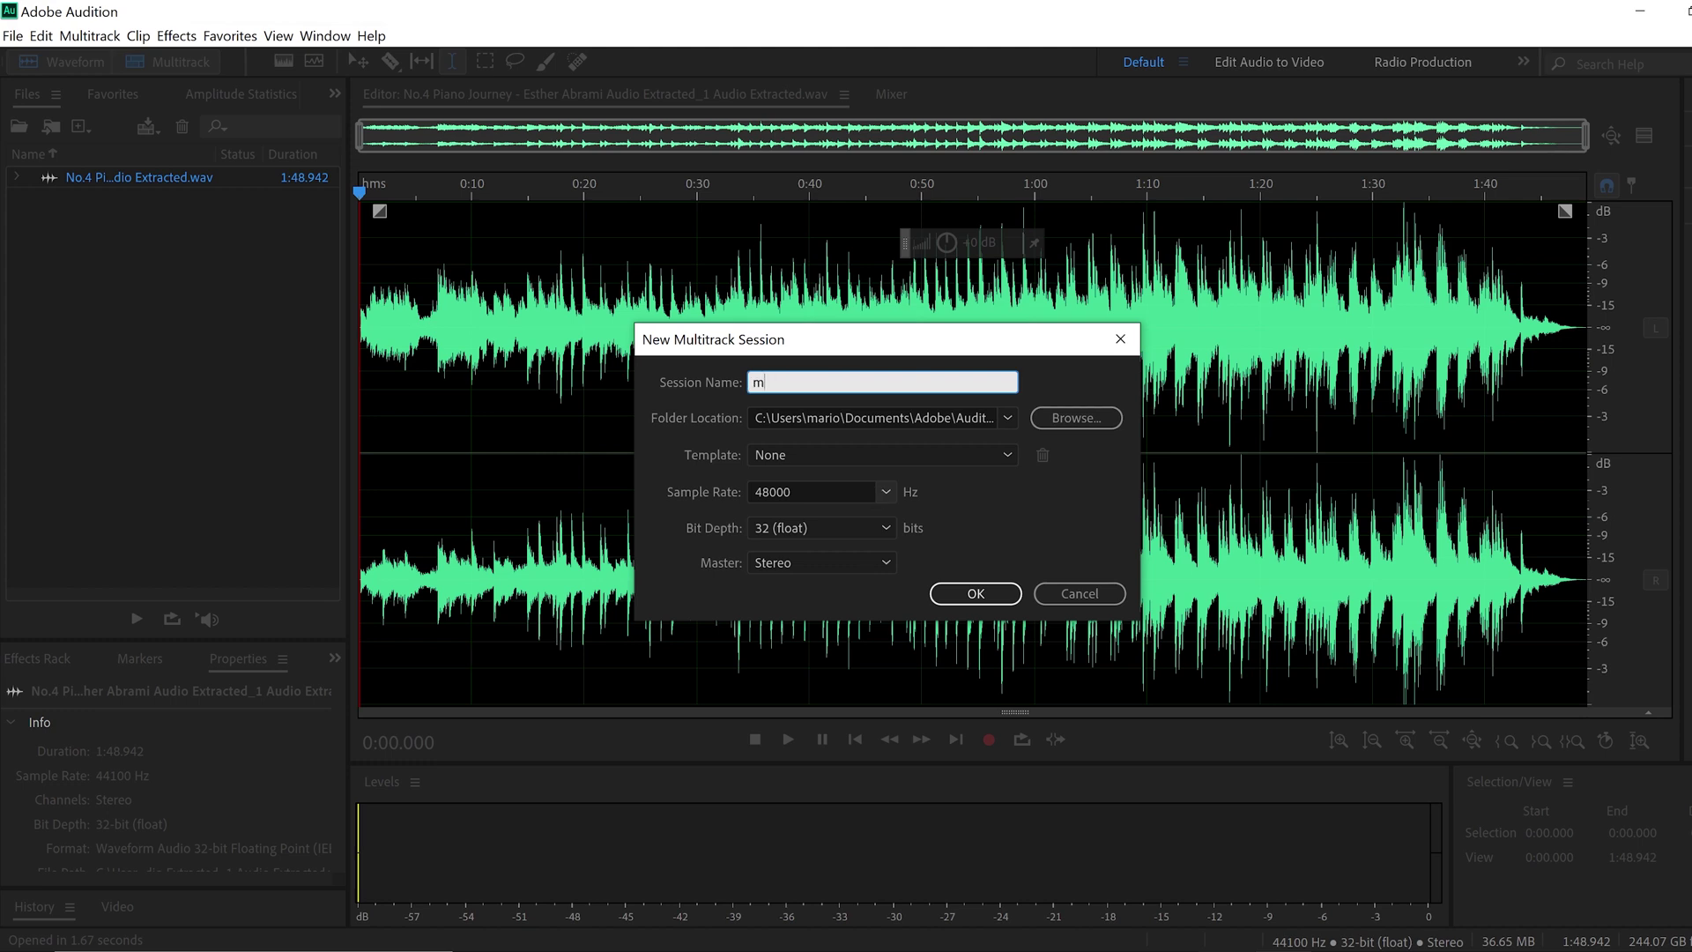
{"action": "type", "text": "background music"}
{"action": "left_click", "coordinate": [975, 593]}
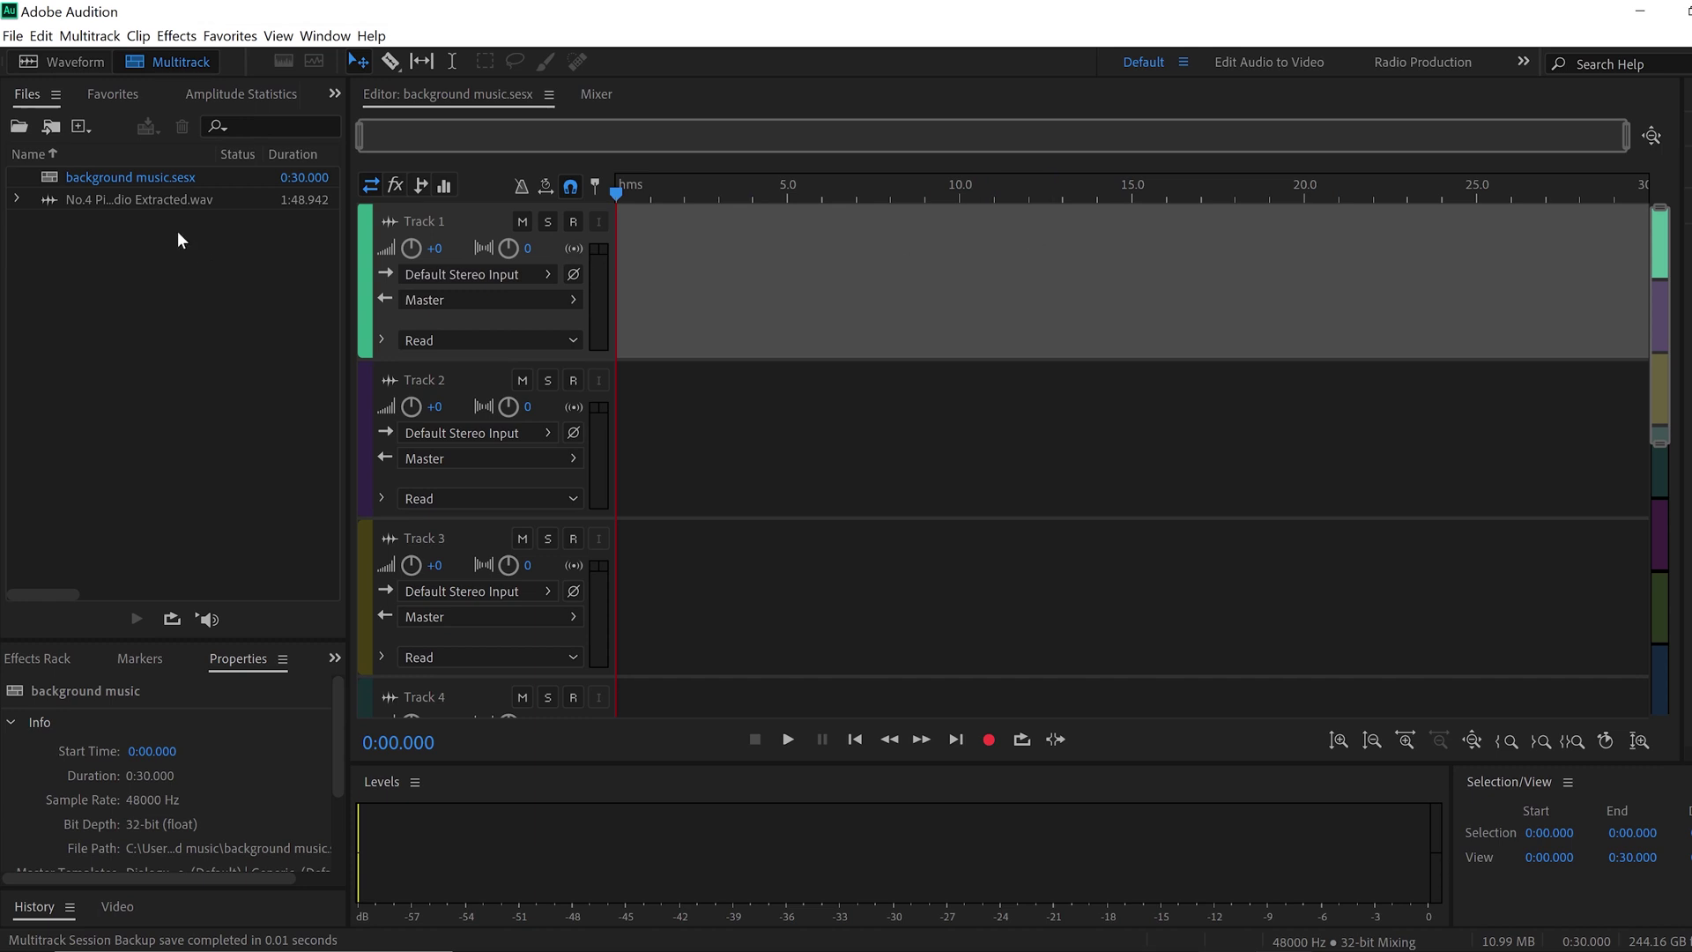
Place the extracted piano WAV on Track 1, converting it to 48000 Hz
{"action": "left_click", "coordinate": [127, 200]}
{"action": "mouse_move", "coordinate": [126, 200]}
{"action": "left_mouse_down"}
{"action": "mouse_move", "coordinate": [701, 284]}
{"action": "mouse_move", "coordinate": [691, 308]}
{"action": "mouse_move", "coordinate": [620, 316]}
{"action": "left_mouse_up"}
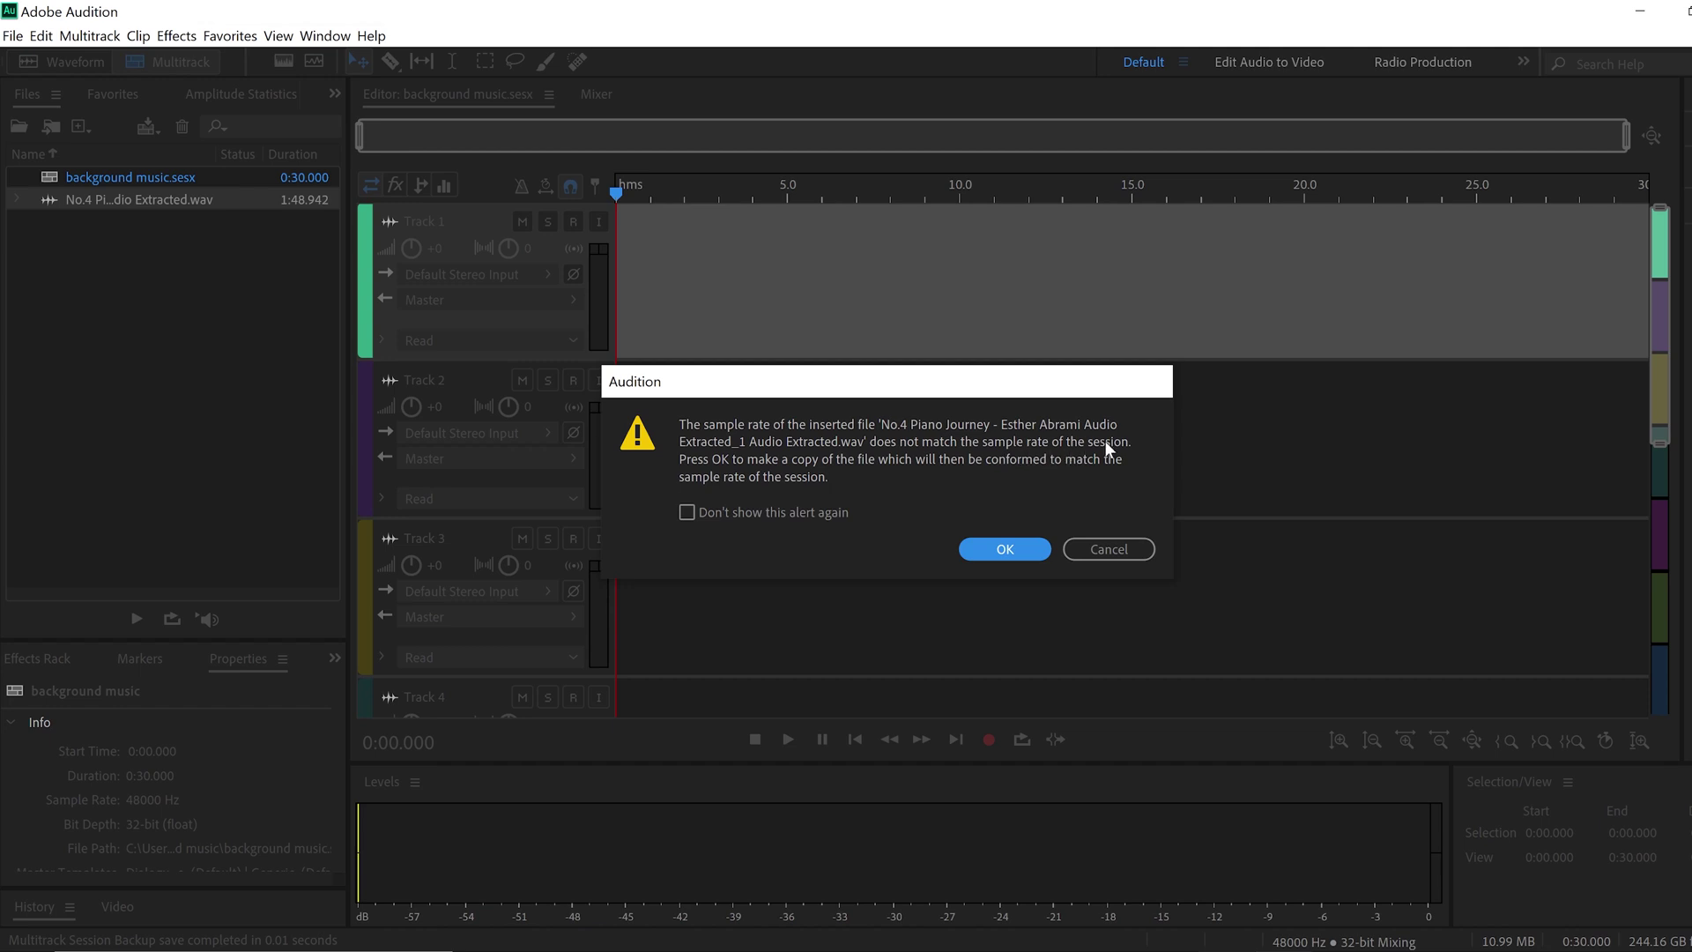
{"action": "left_click", "coordinate": [1016, 546]}
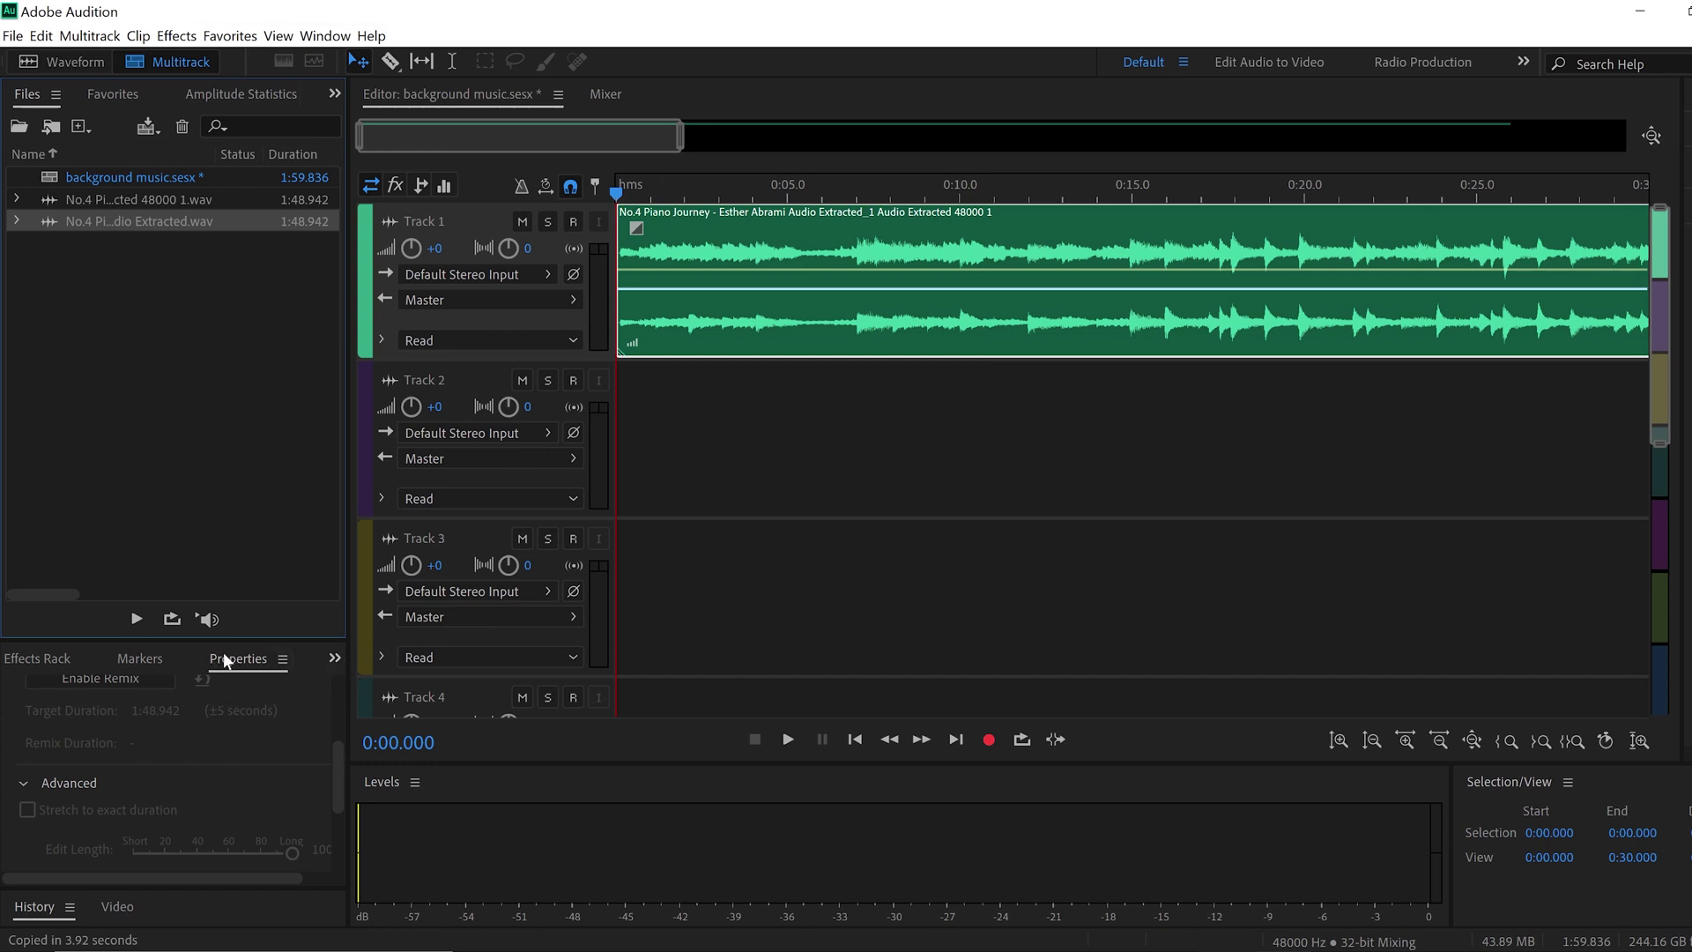
Enable Remix for the piano clip in the Properties panel
{"action": "left_click_drag", "start_coordinate": [335, 763], "coordinate": [343, 697]}
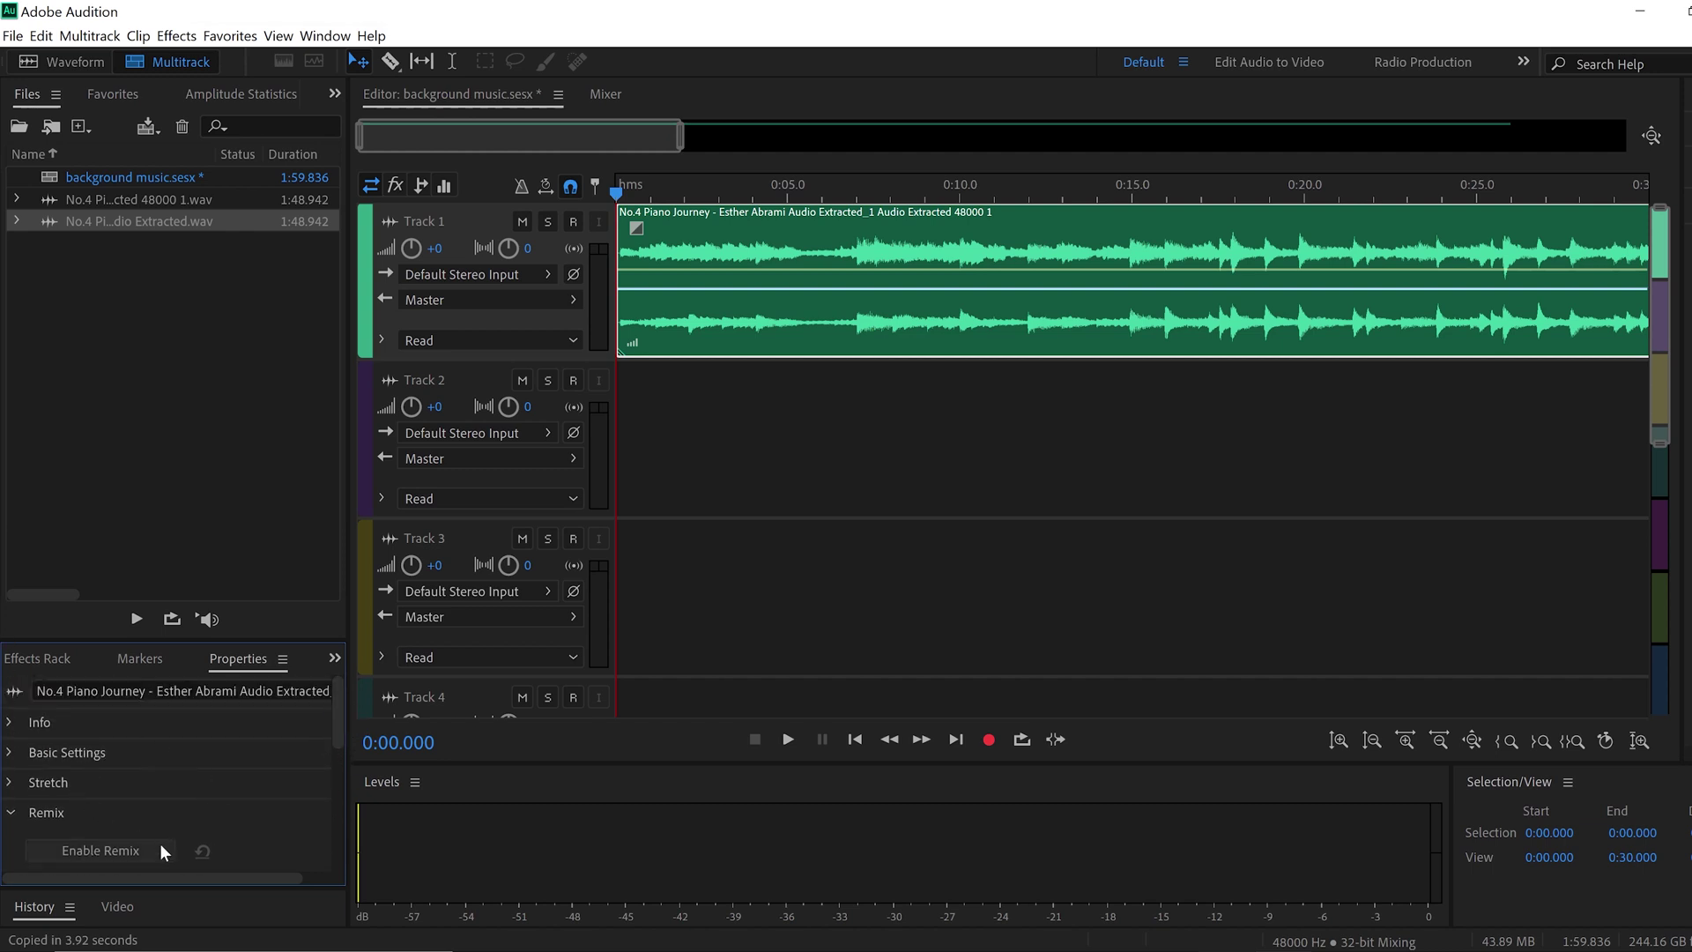
{"action": "left_click_drag", "start_coordinate": [336, 714], "coordinate": [342, 760]}
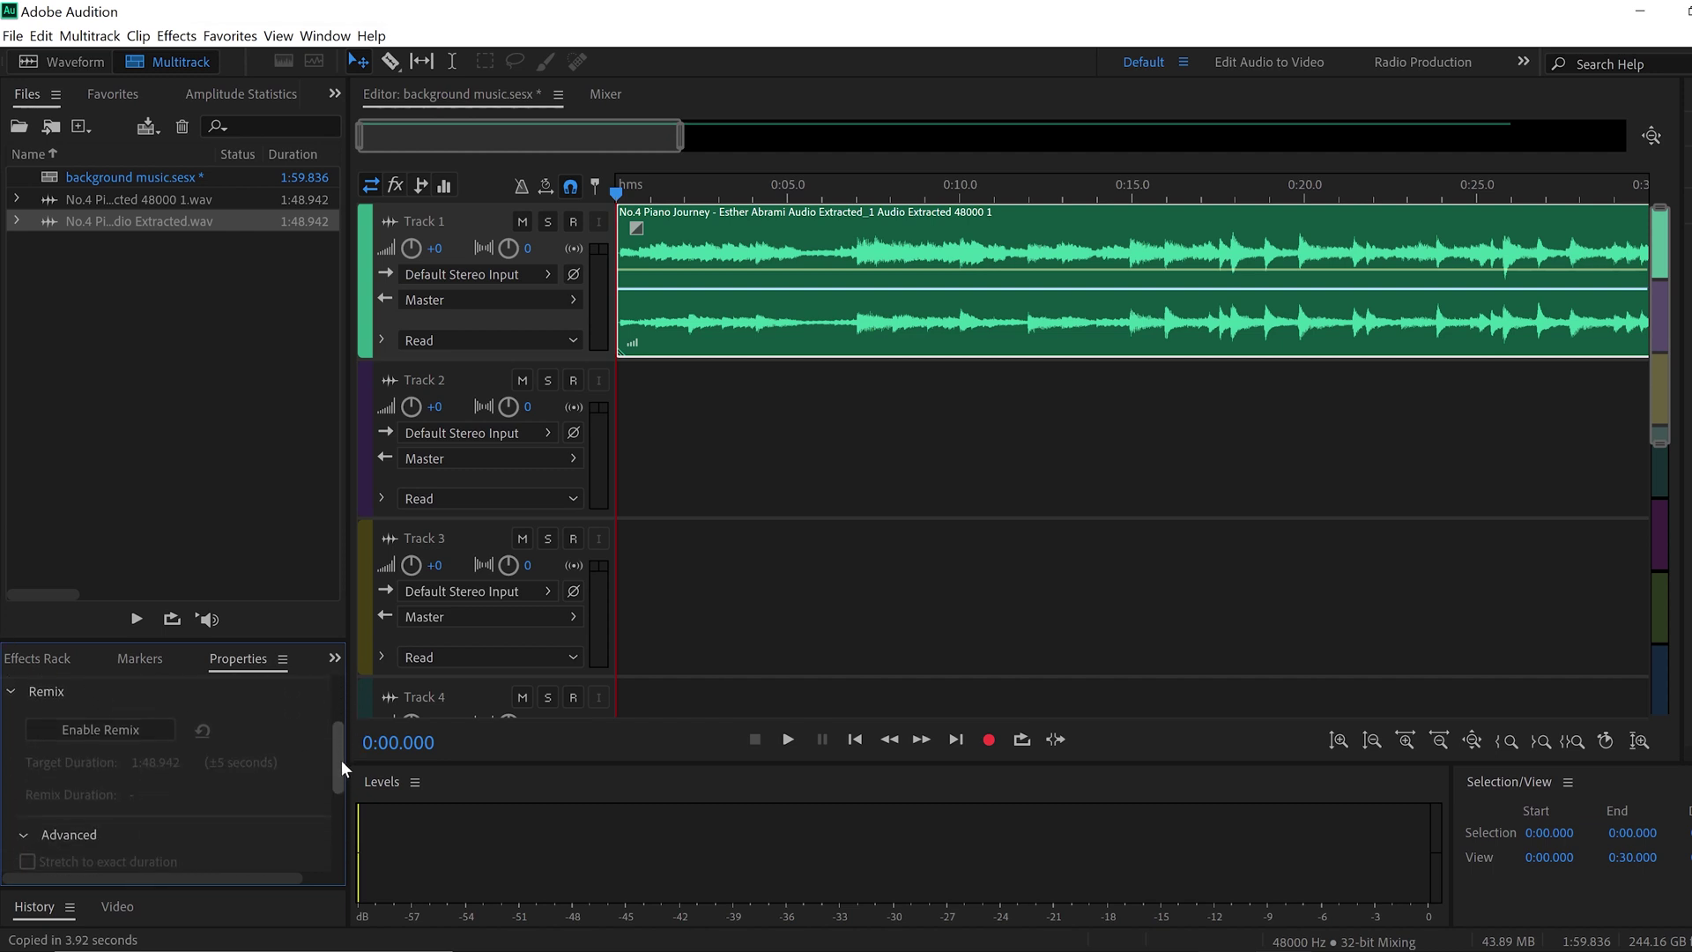
{"action": "left_click", "coordinate": [103, 732]}
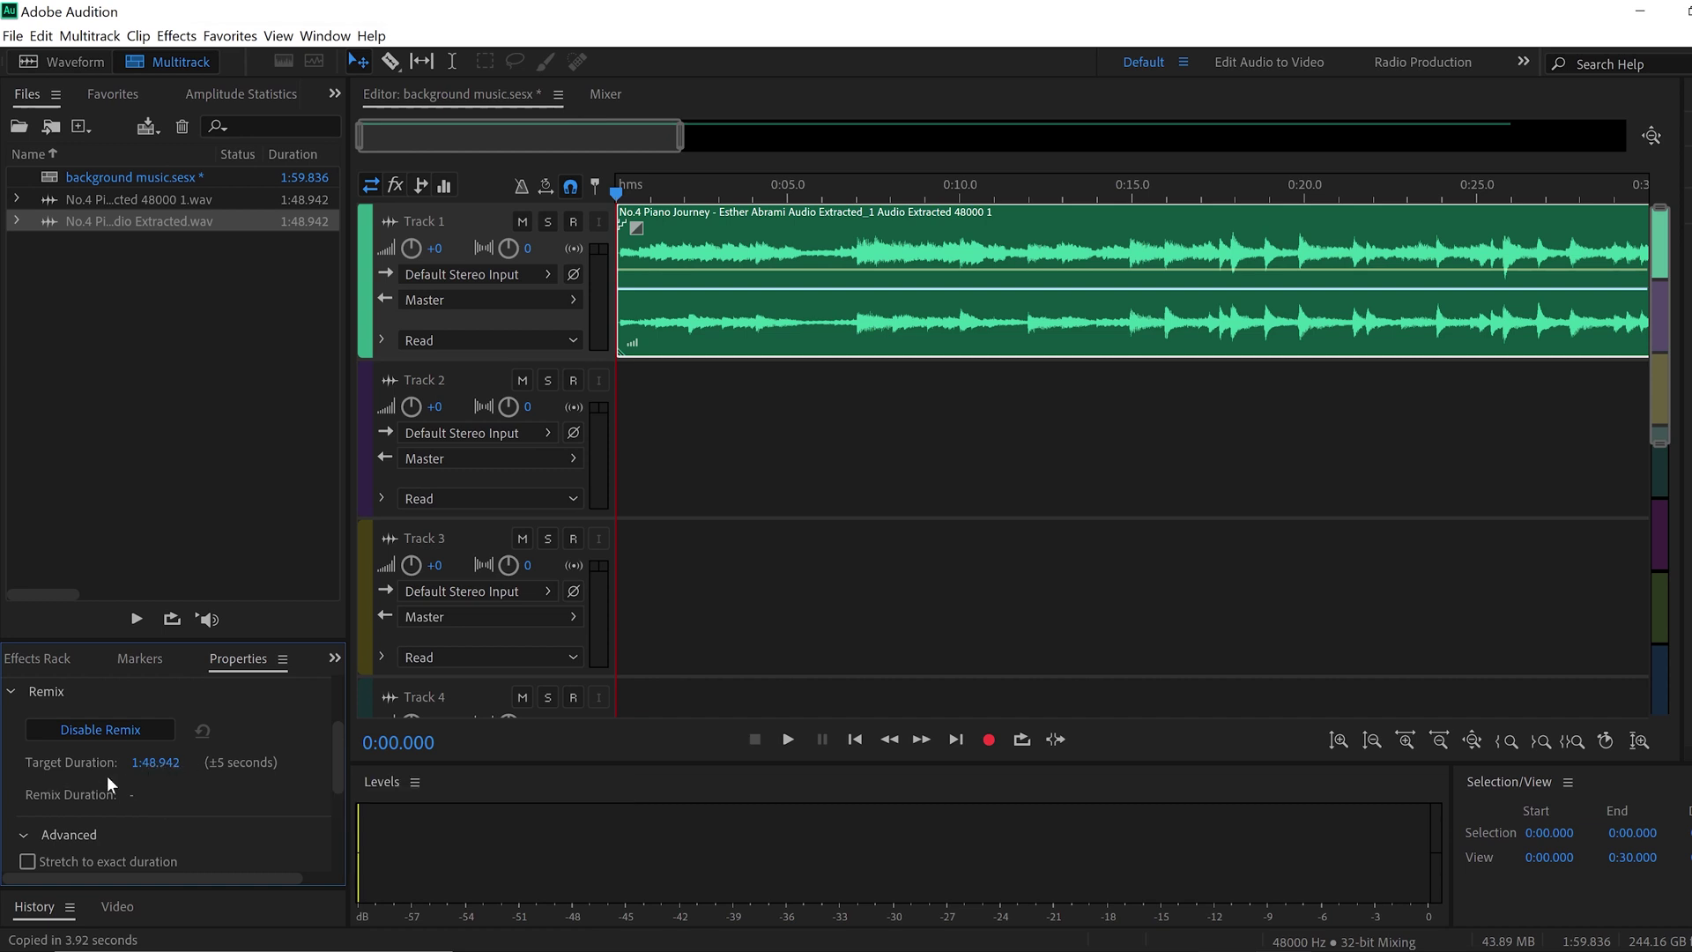
Set the remix target duration to 0:48
{"action": "left_click", "coordinate": [155, 762]}
{"action": "key", "text": "End"}
{"action": "key", "text": "Return"}
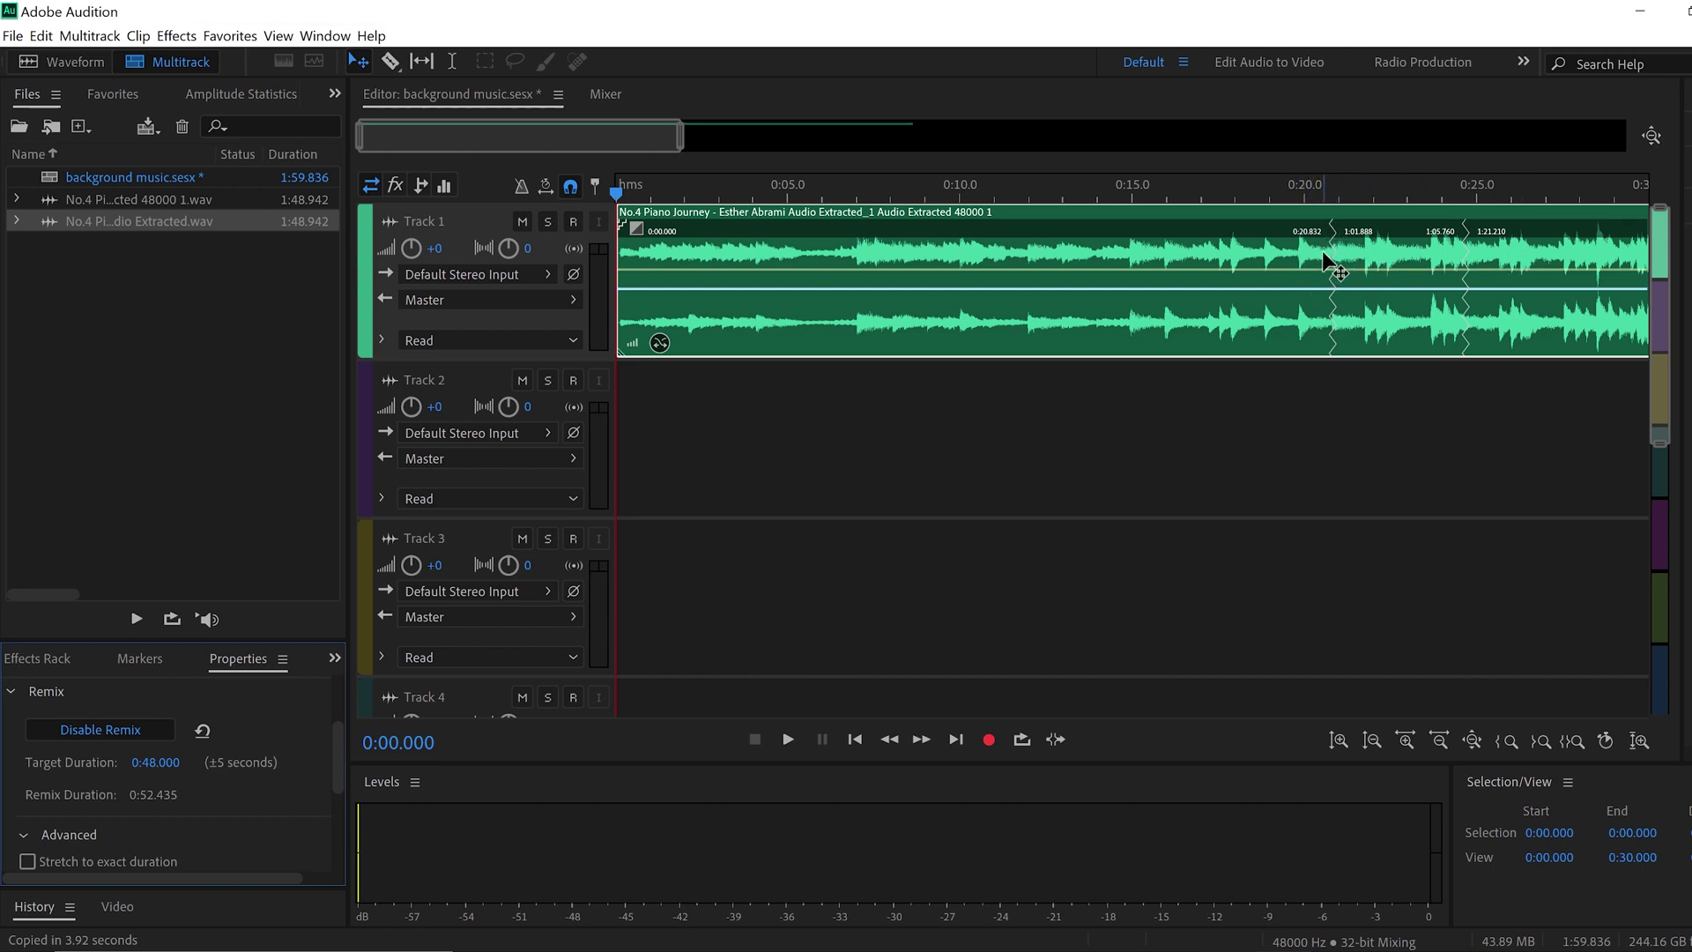
Play the remixed music from about 0:19 to check the joins
{"action": "left_click", "coordinate": [1284, 188]}
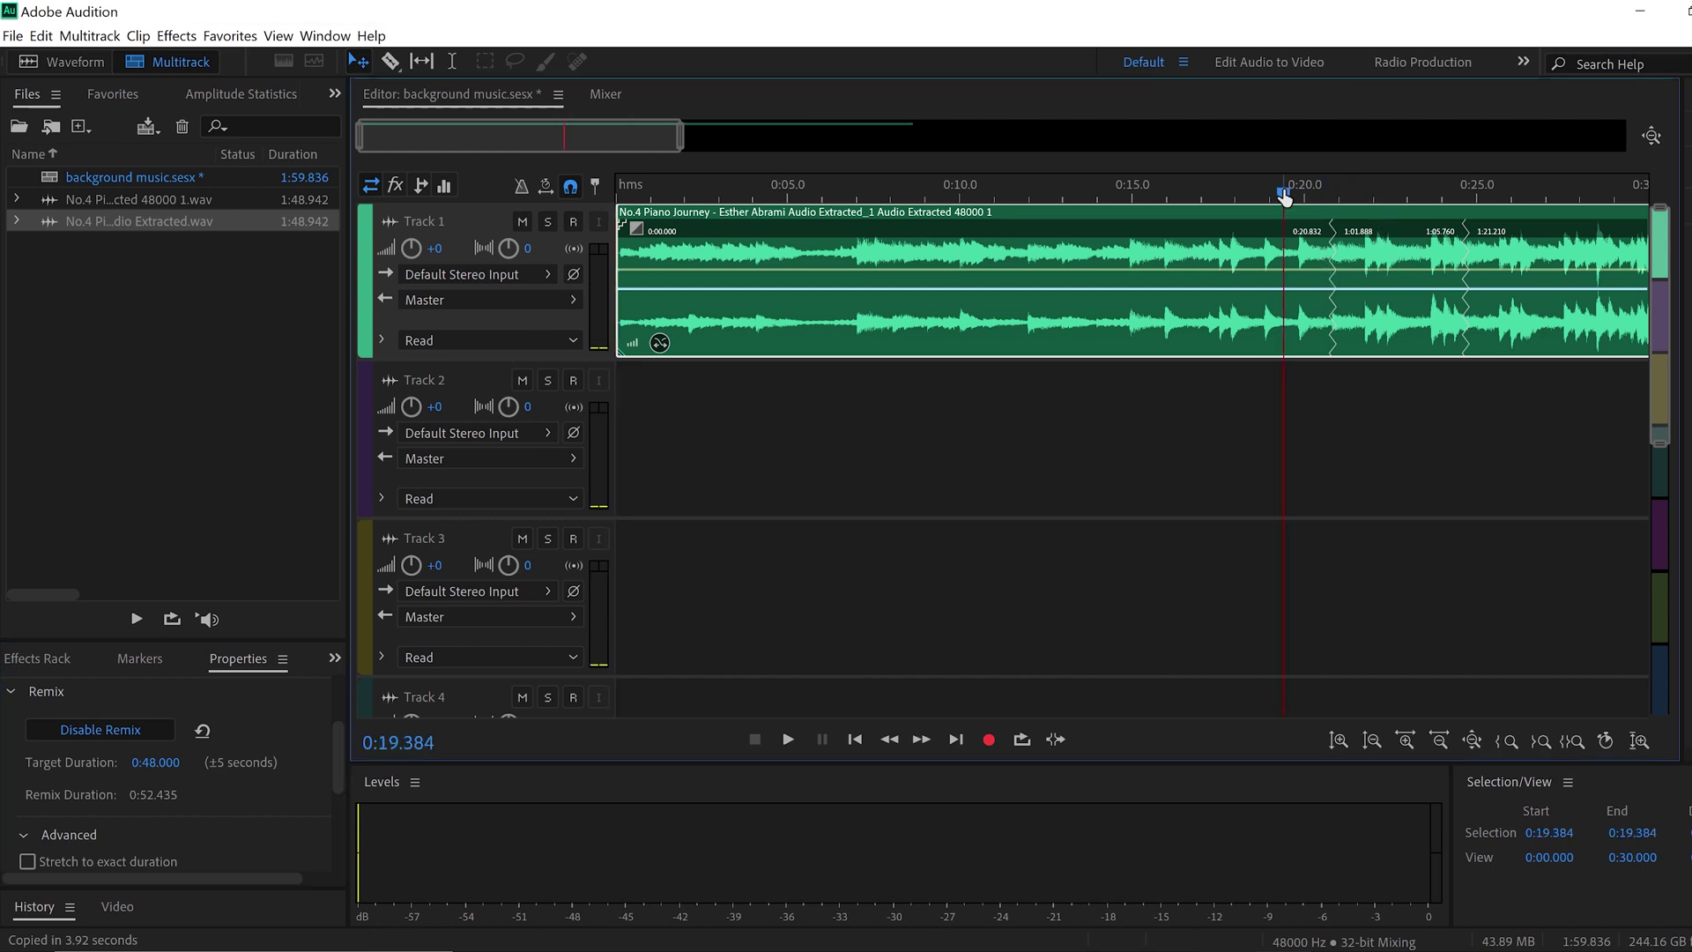
{"action": "key", "text": "space"}
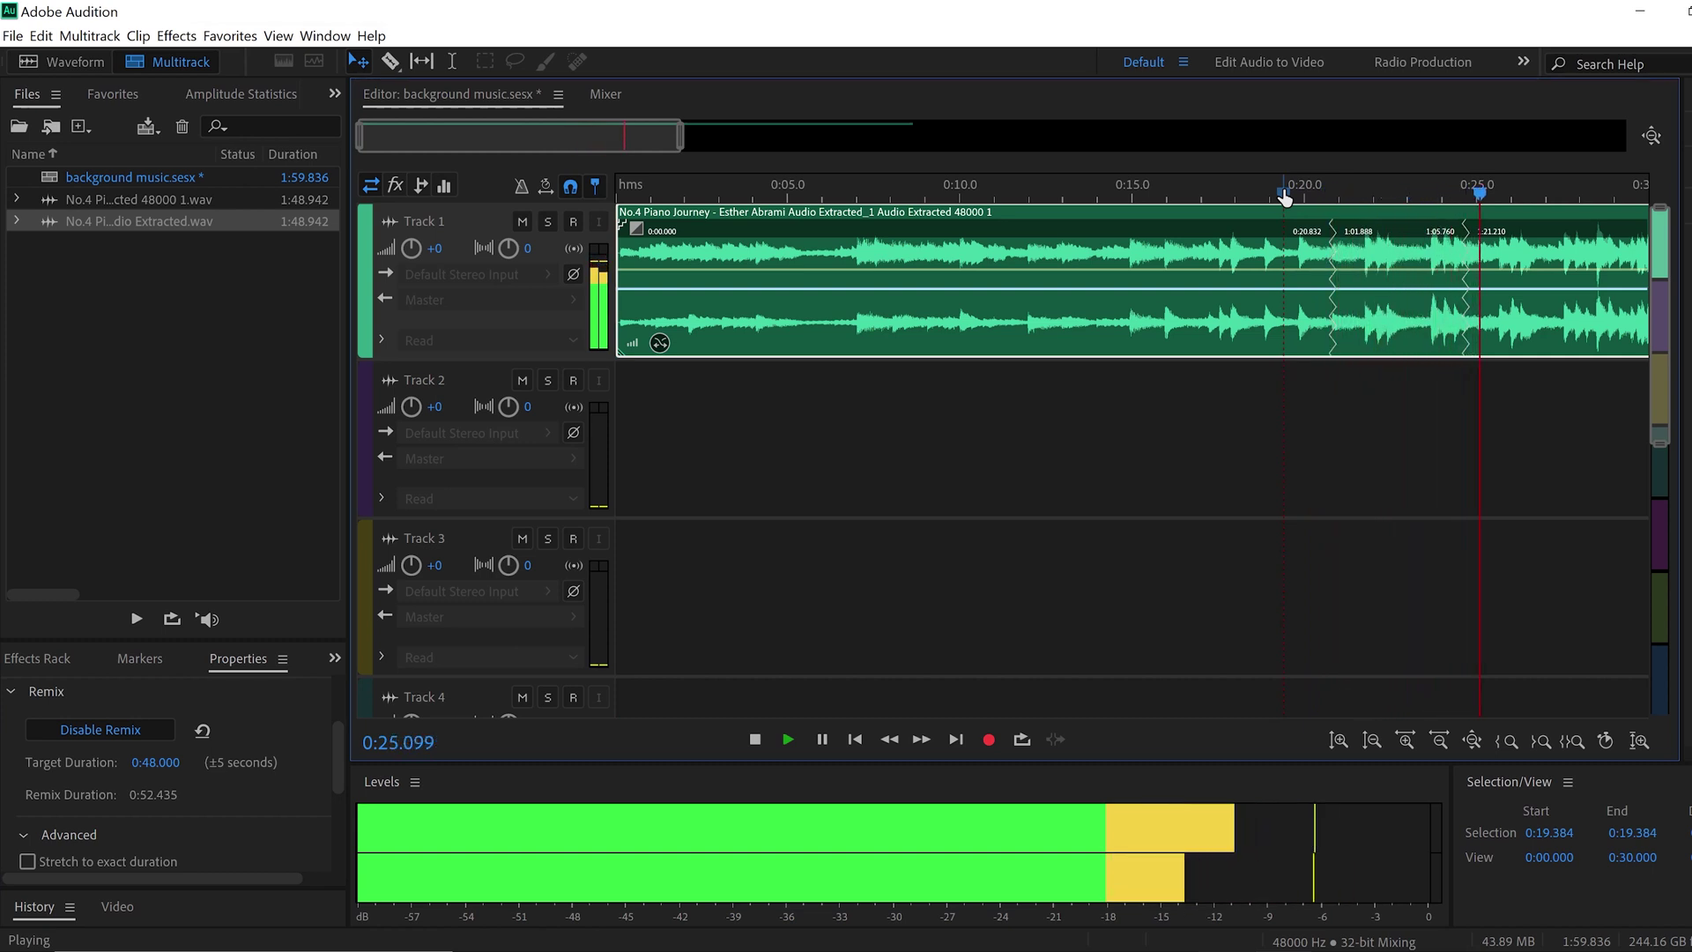
{"action": "key", "text": "space"}
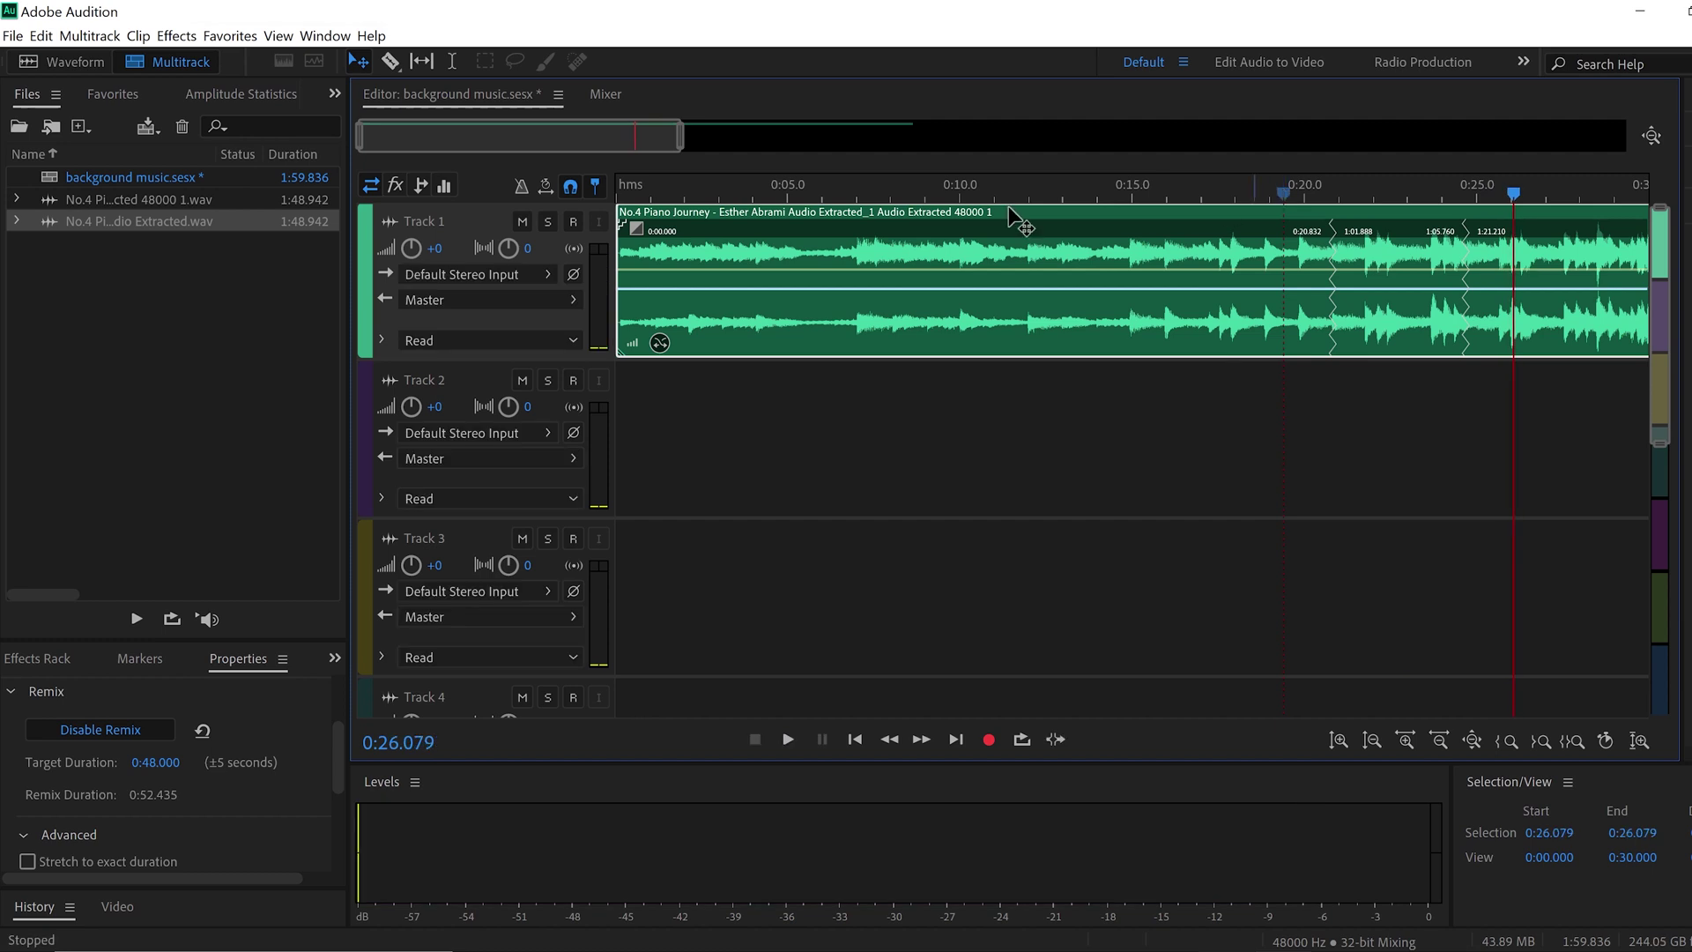
Export the session to Adobe Premiere Pro as background music (AU Tracks).xml
{"action": "left_click", "coordinate": [15, 38]}
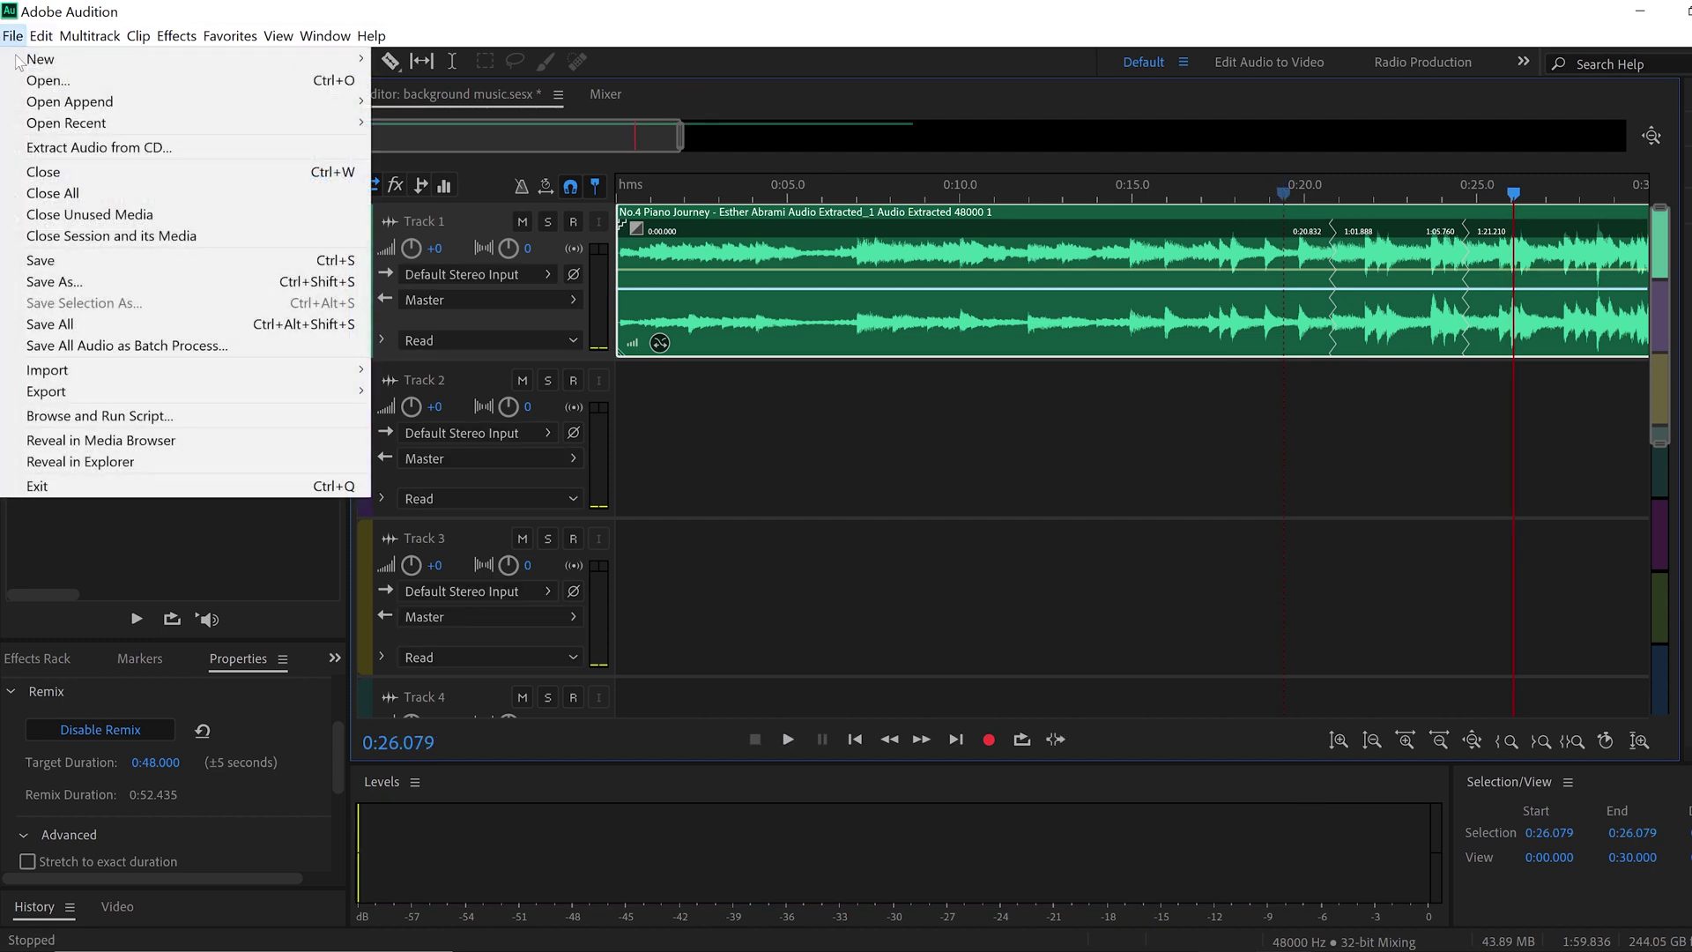
{"action": "mouse_move", "coordinate": [107, 387]}
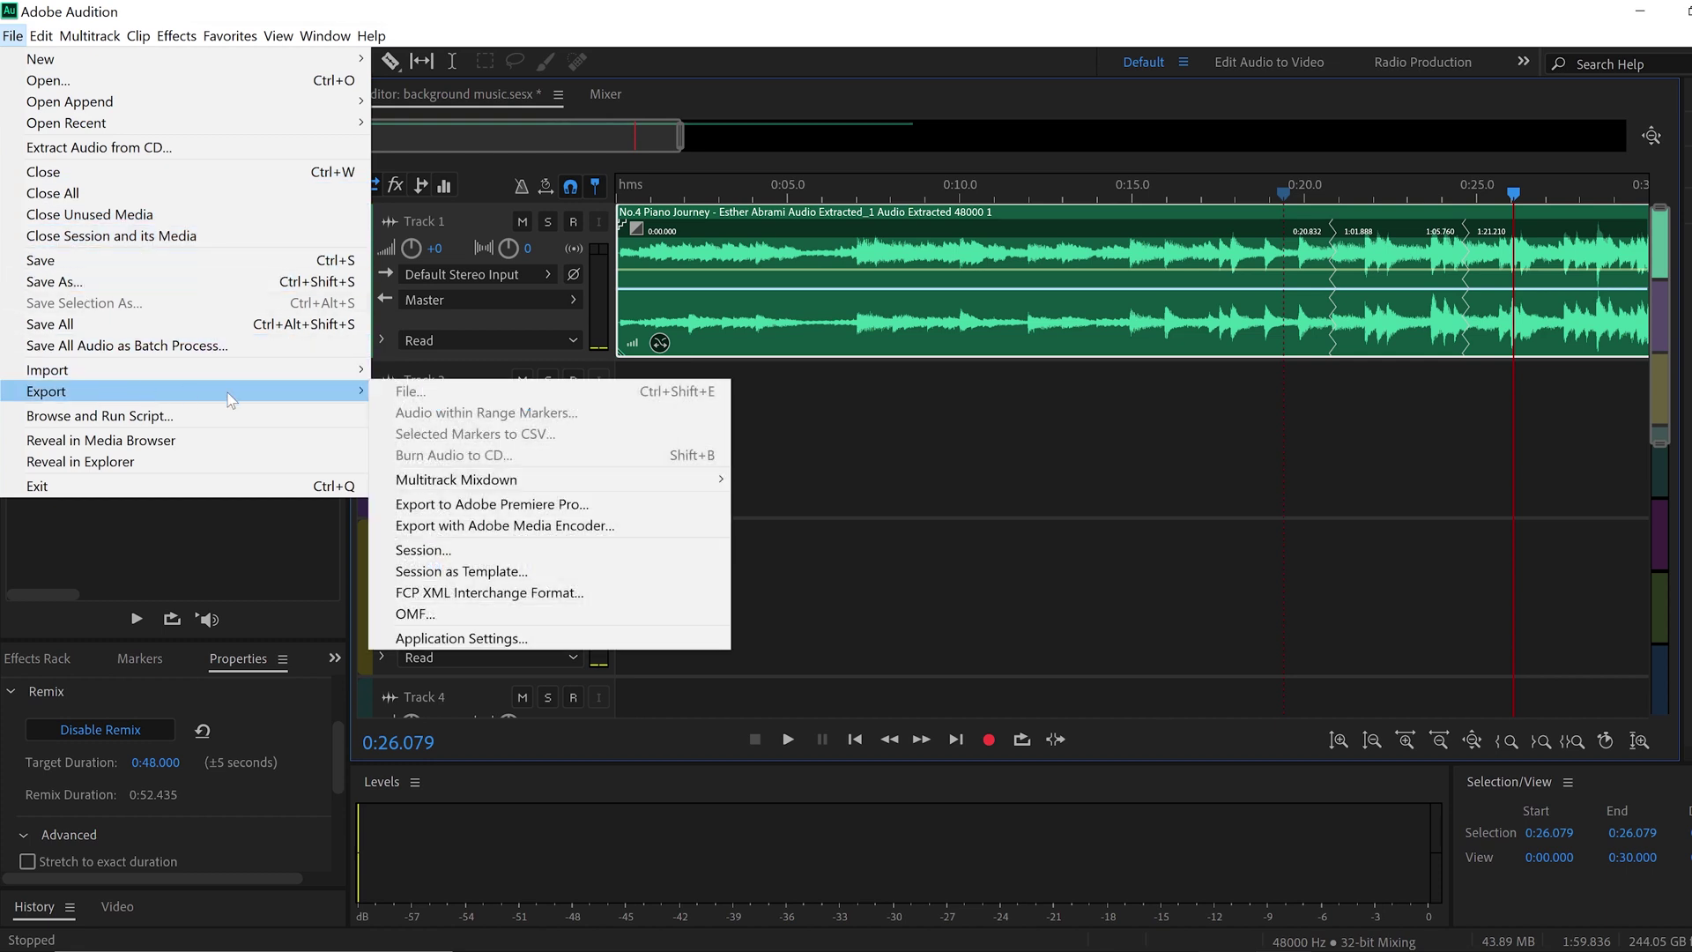
{"action": "left_click", "coordinate": [558, 507]}
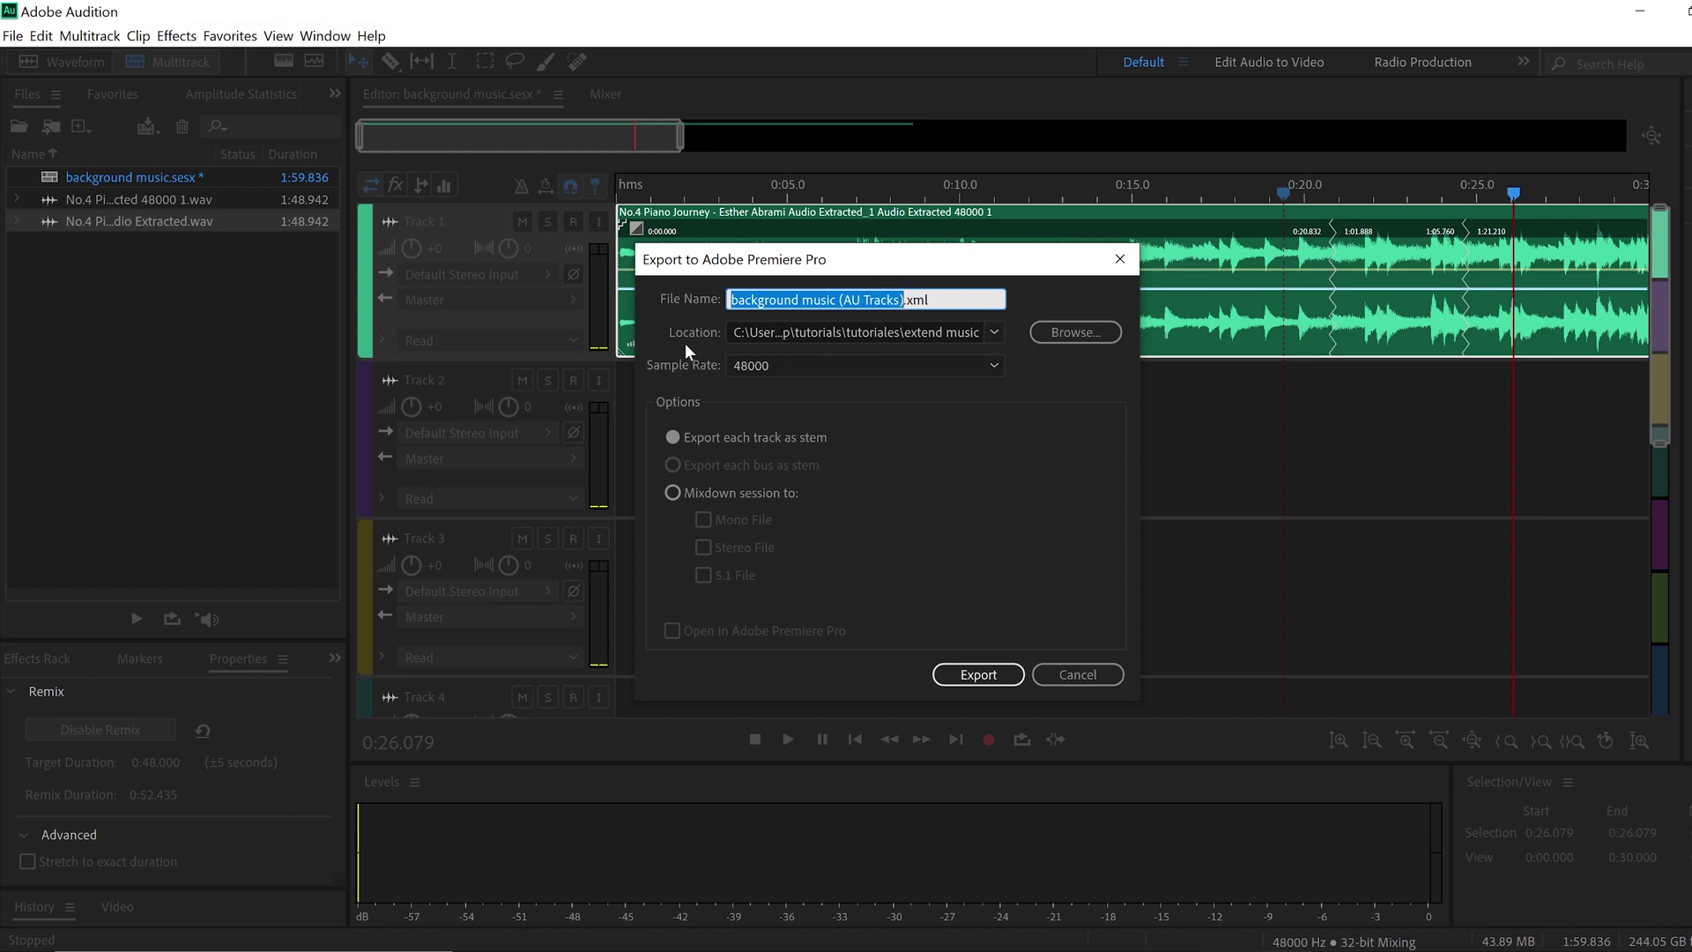
{"action": "left_click", "coordinate": [821, 333]}
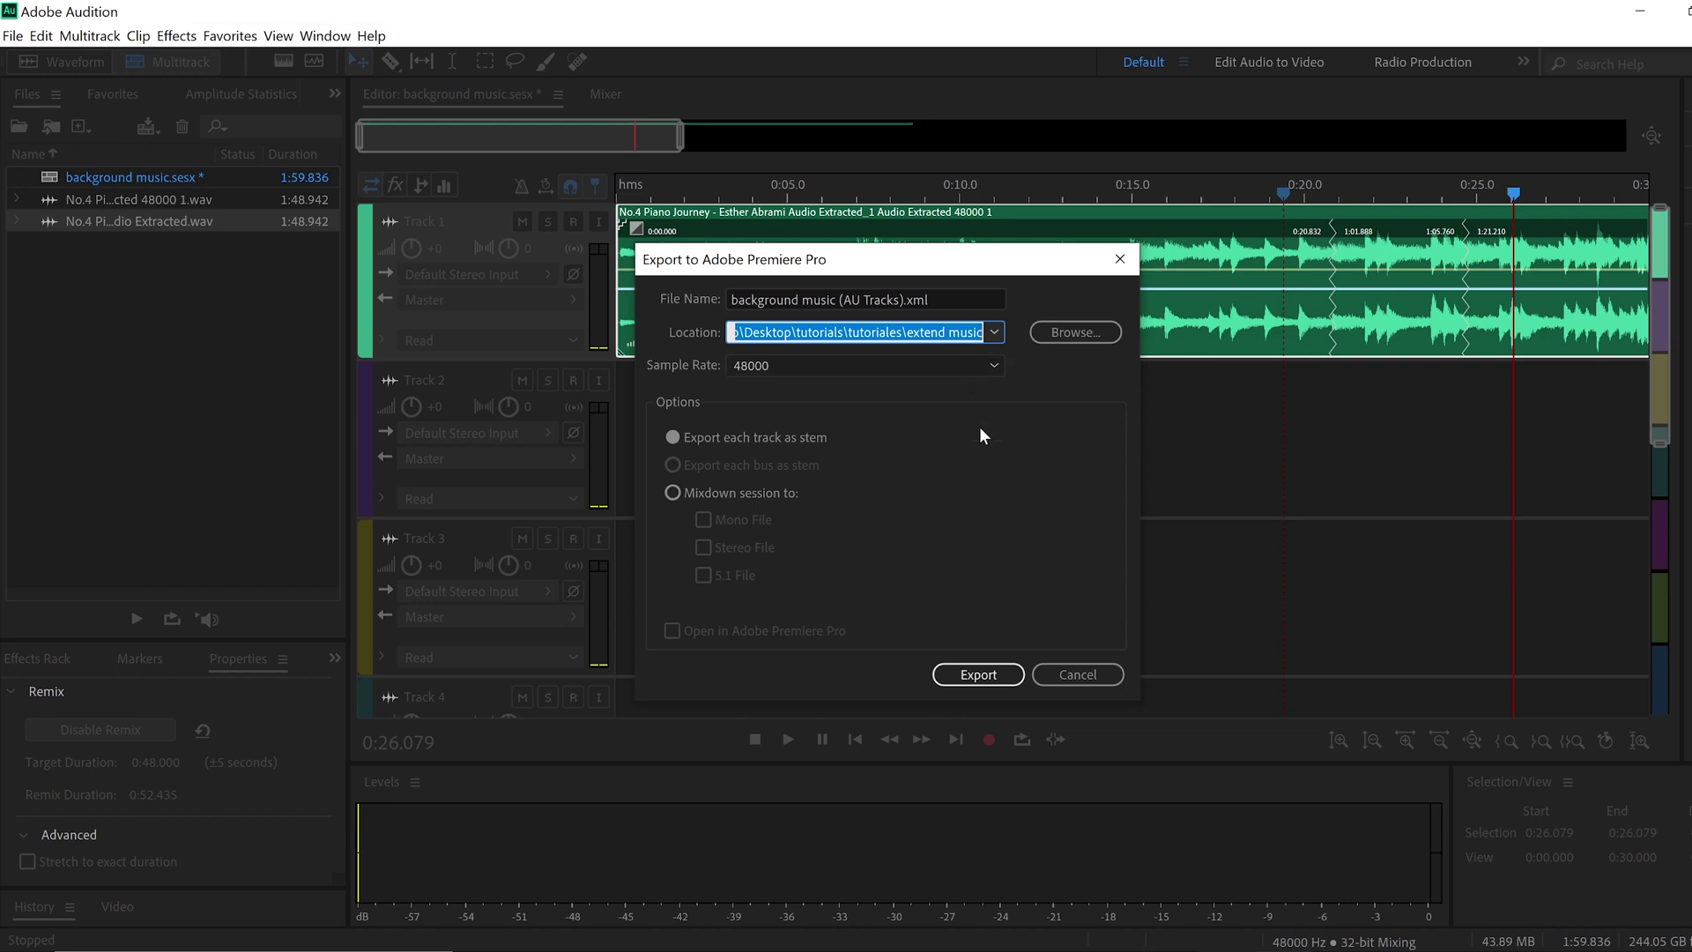
{"action": "left_click", "coordinate": [982, 674]}
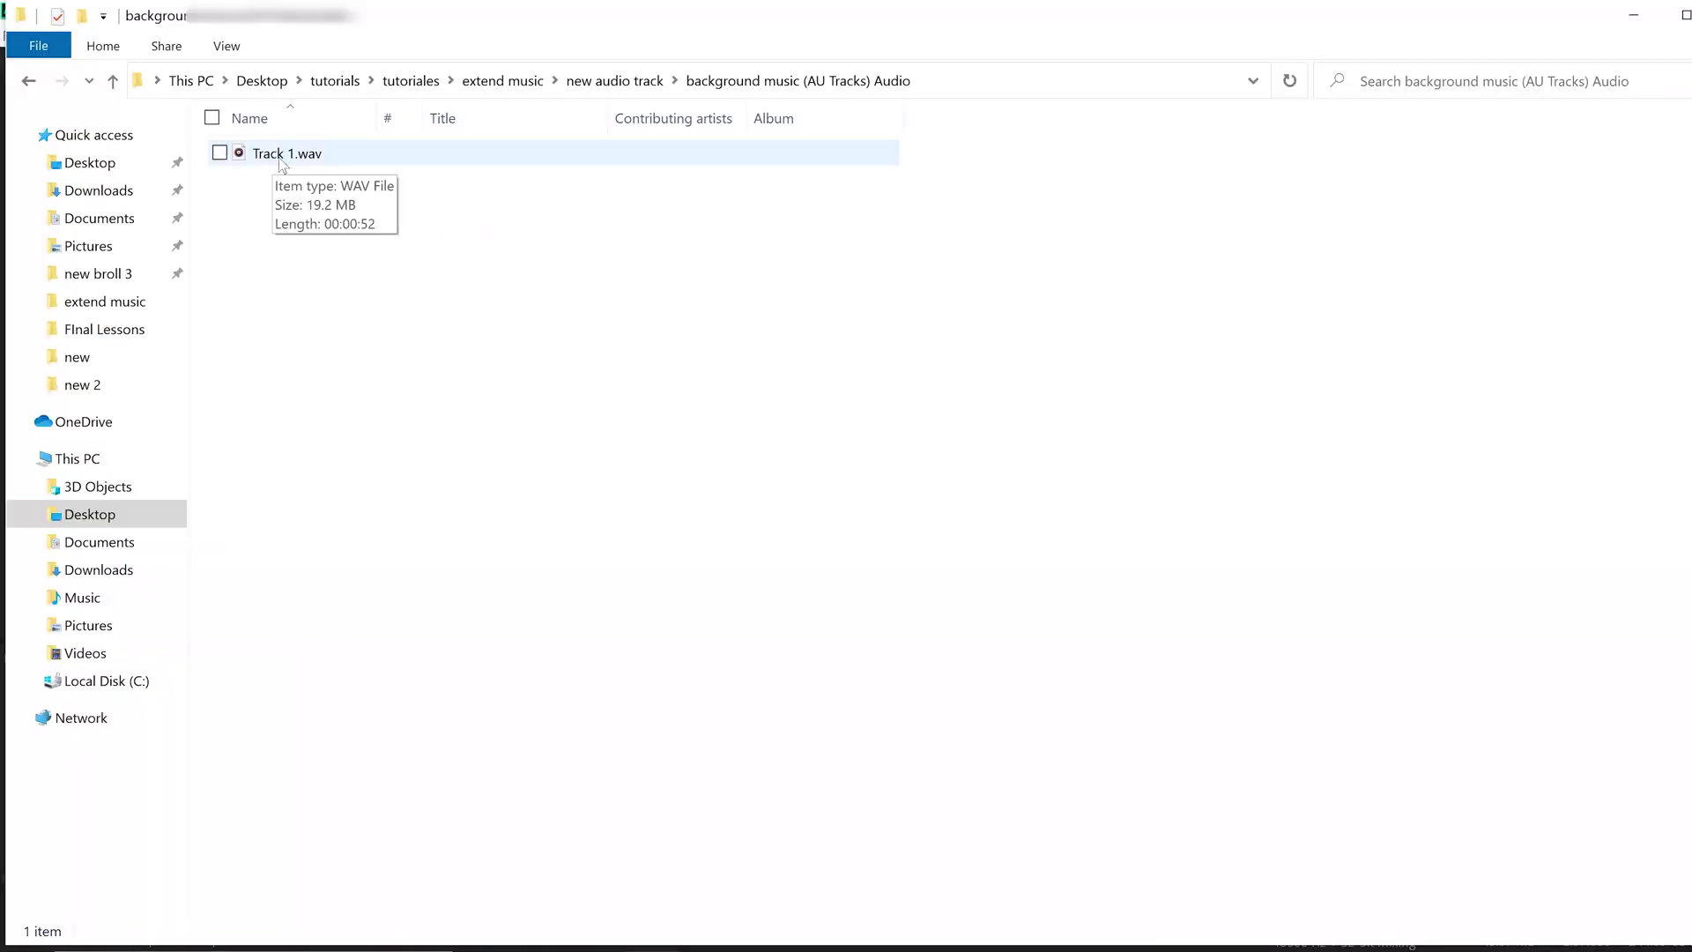
Drag Track 1.wav from the AU Tracks Audio folder into the drone footage bin
{"action": "left_click_drag", "start_coordinate": [279, 162], "coordinate": [369, 839]}
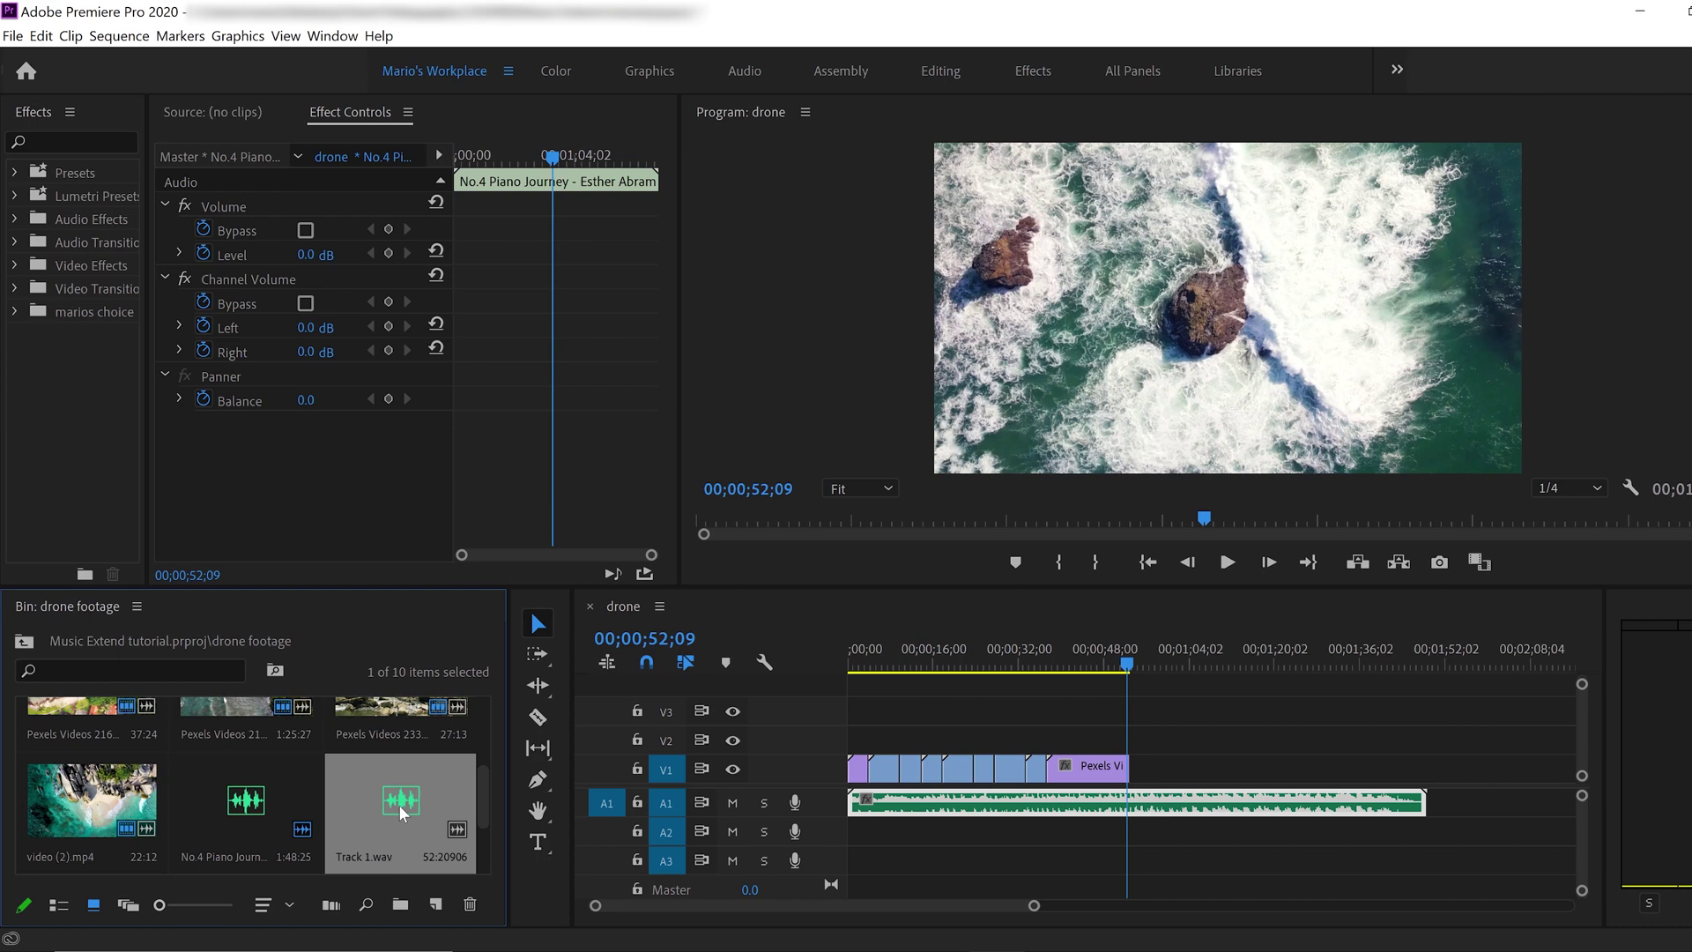
Replace the original piano clip on A1 with Track 1.wav and return to the sequence start
{"action": "left_click_drag", "start_coordinate": [400, 814], "coordinate": [846, 837]}
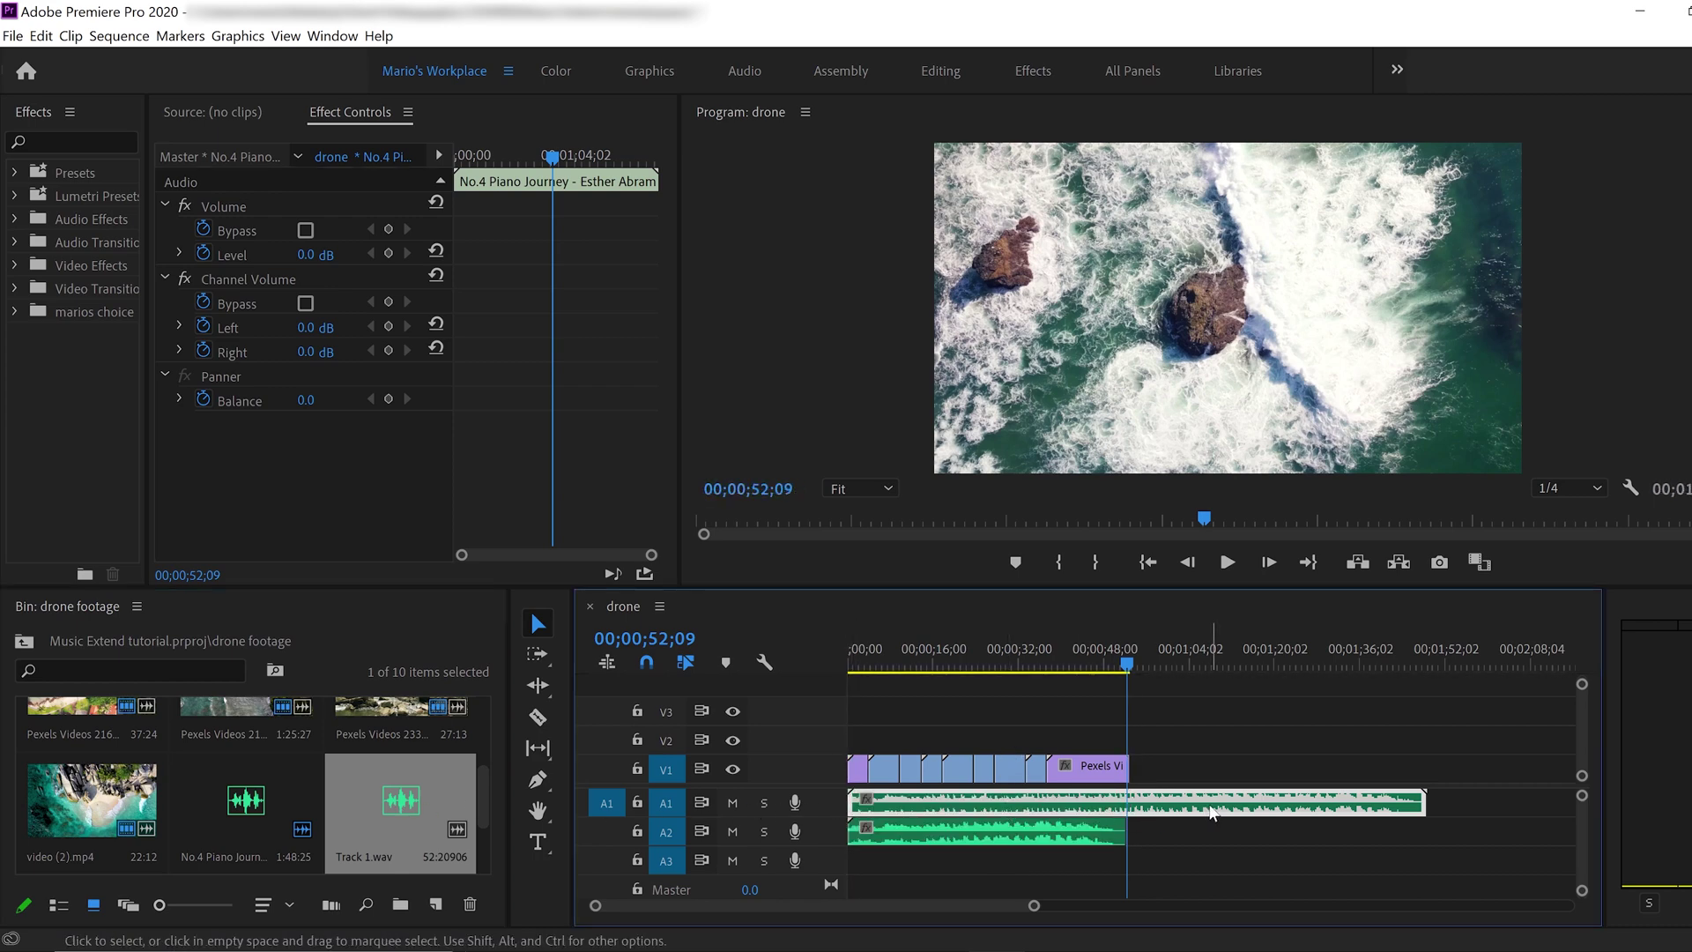
{"action": "key", "text": "Delete"}
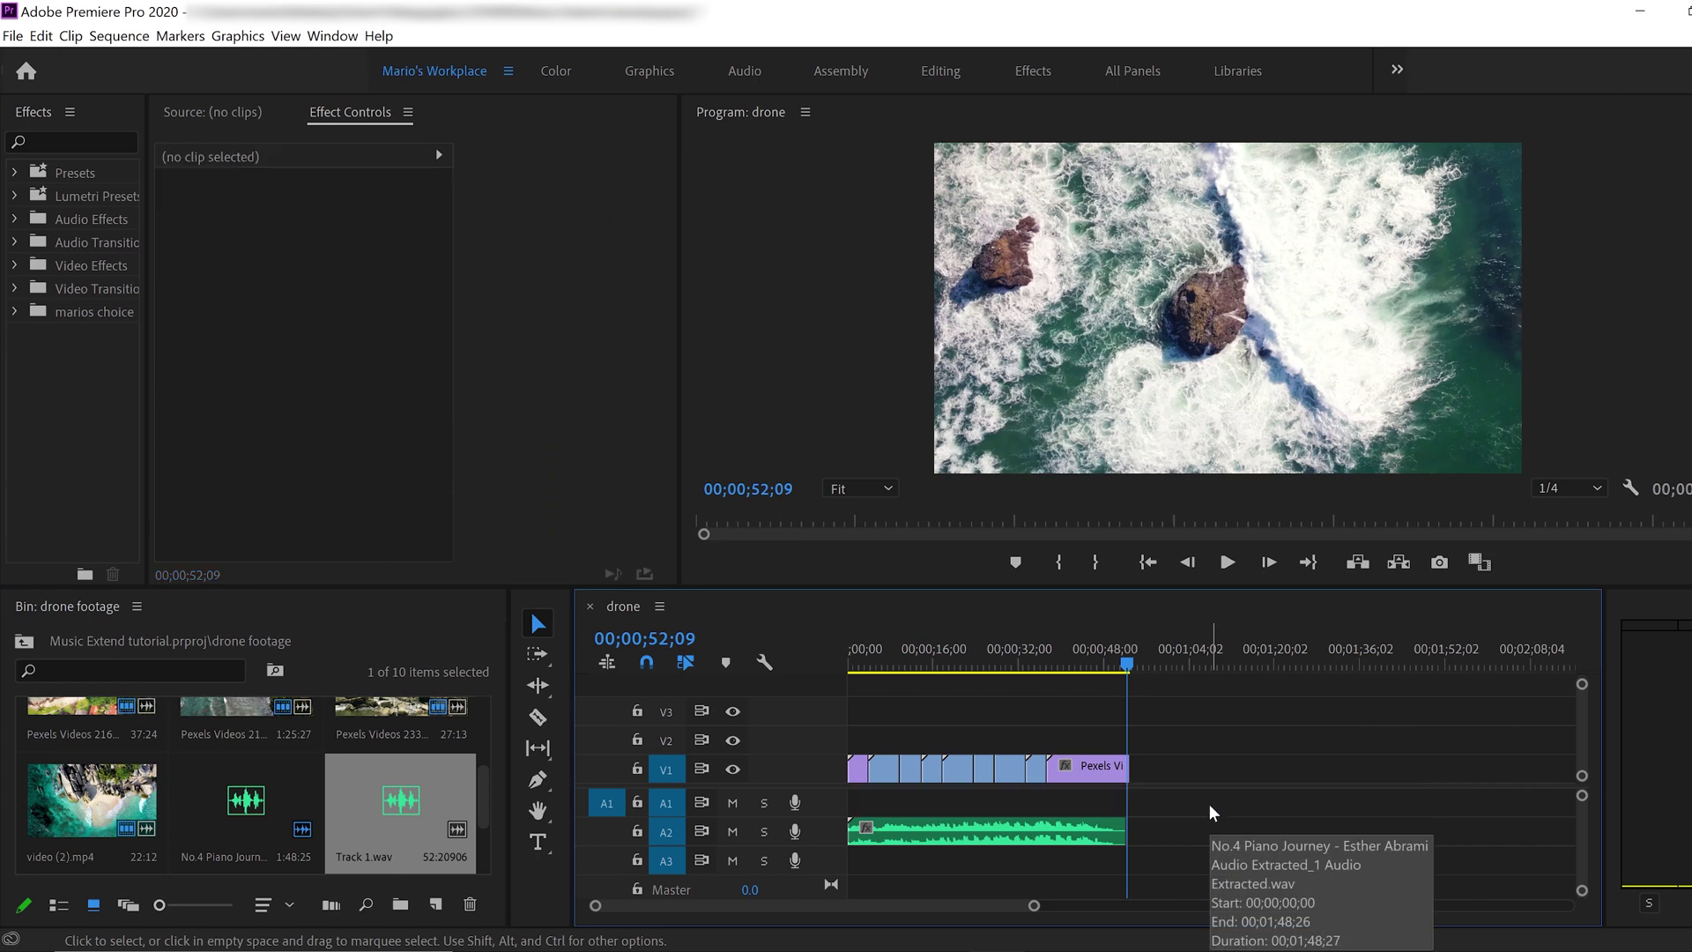
{"action": "left_click", "coordinate": [1031, 830]}
{"action": "left_click_drag", "start_coordinate": [1031, 830], "coordinate": [1027, 808]}
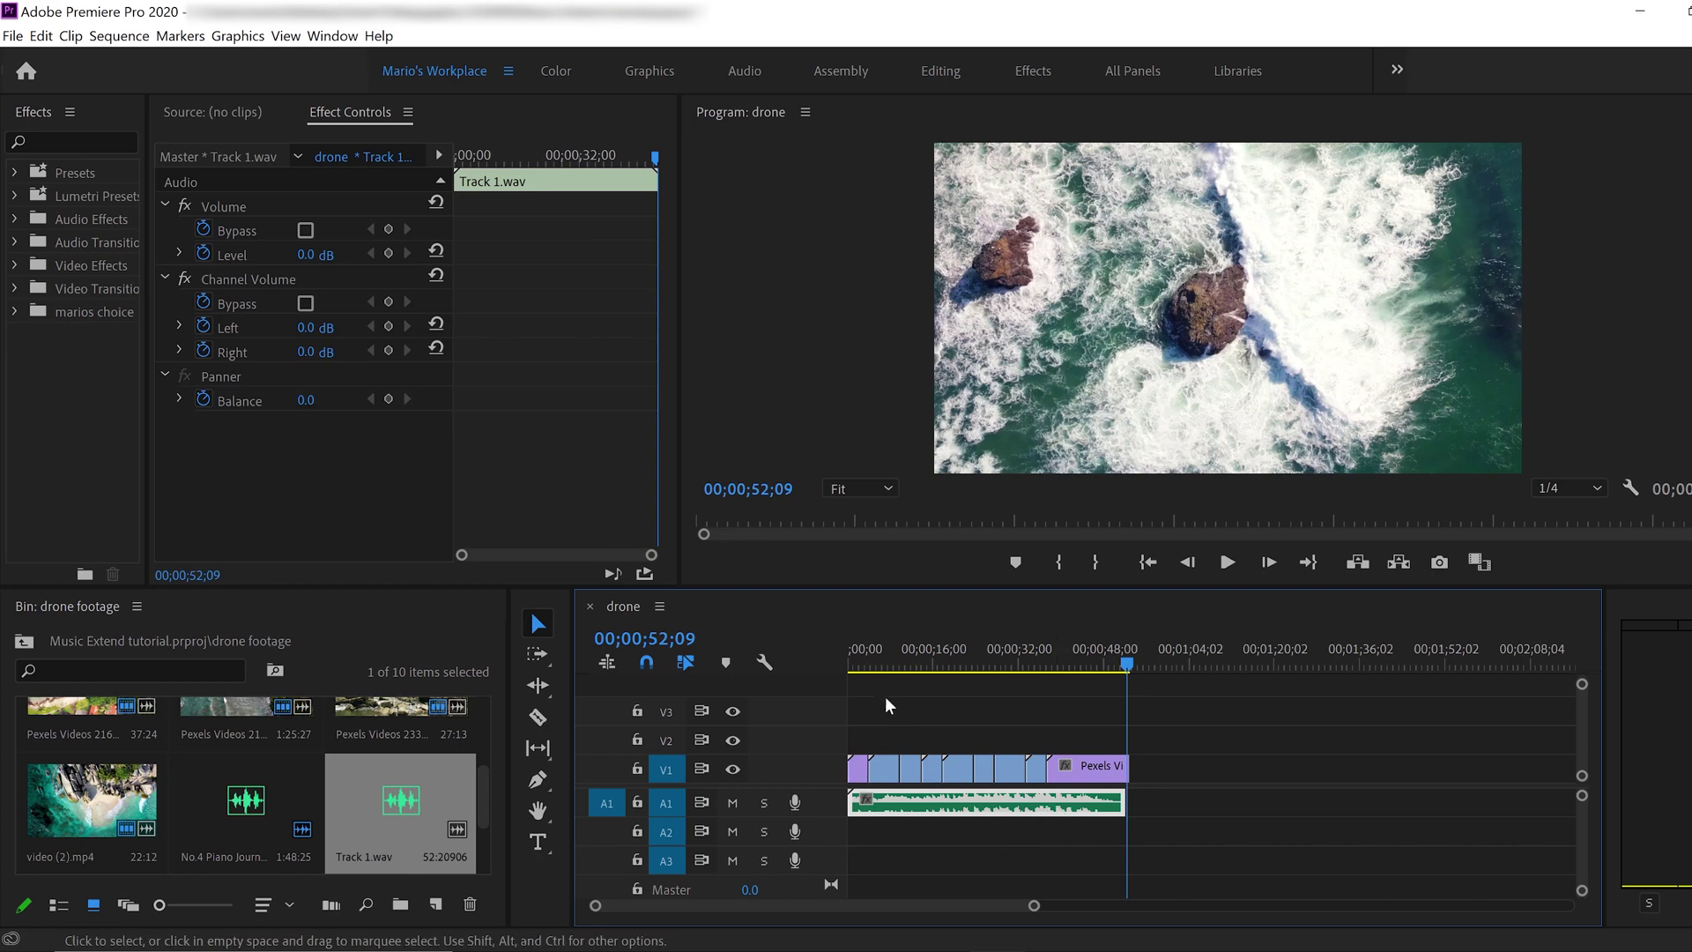
{"action": "left_click", "coordinate": [858, 662]}
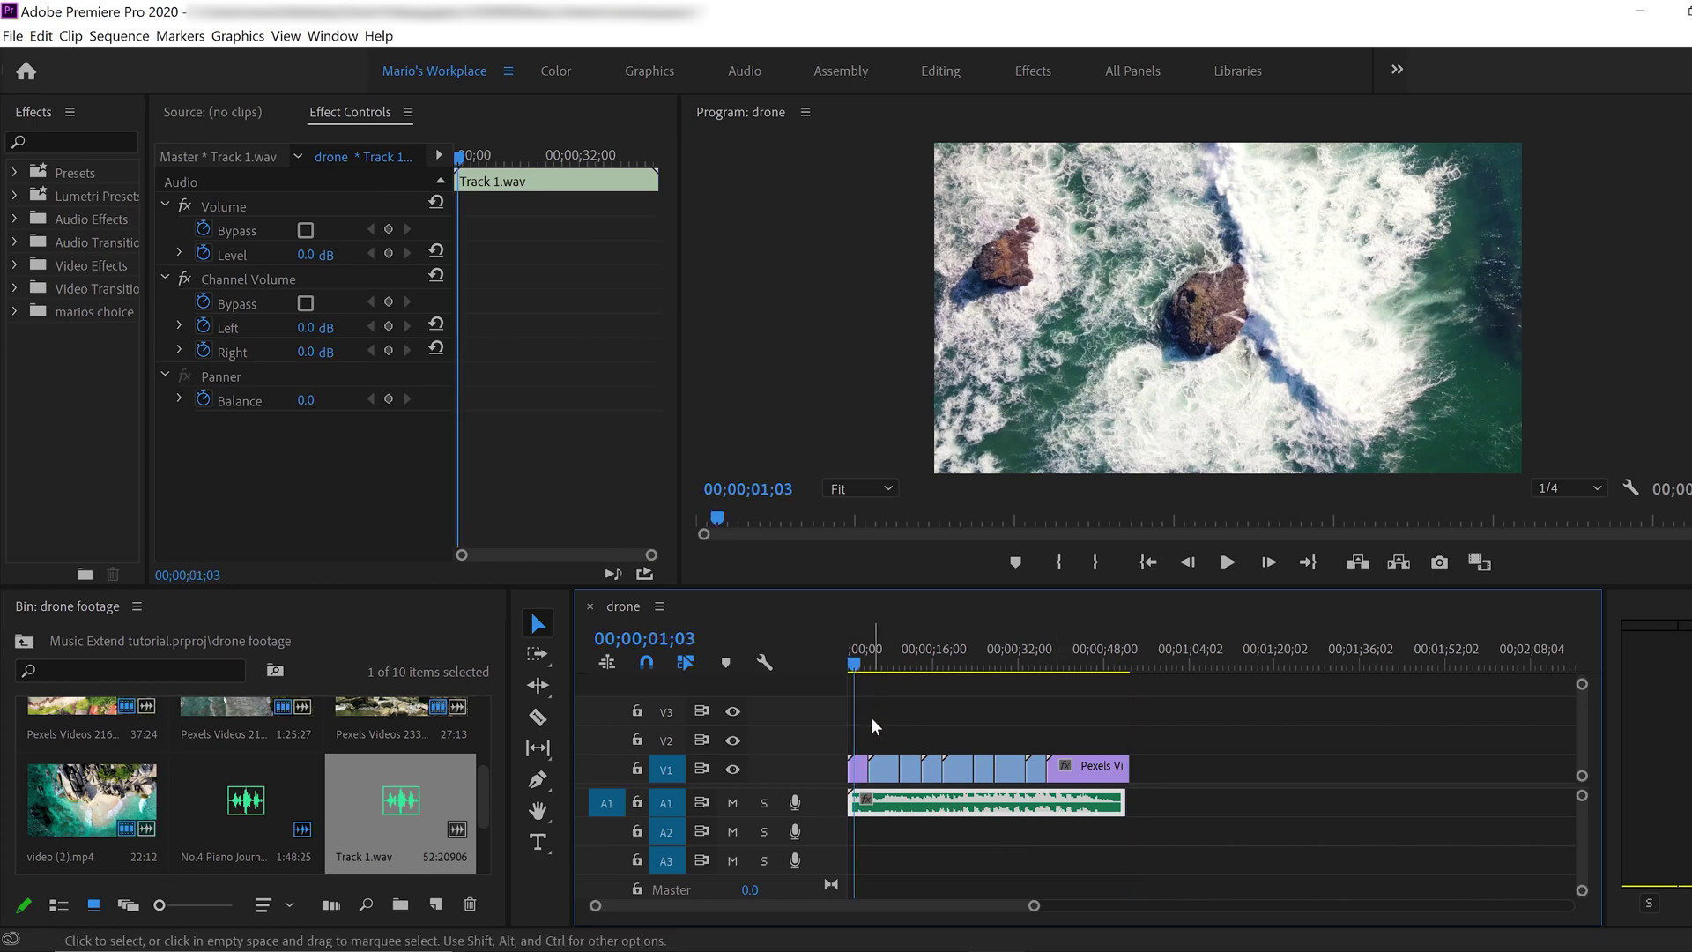